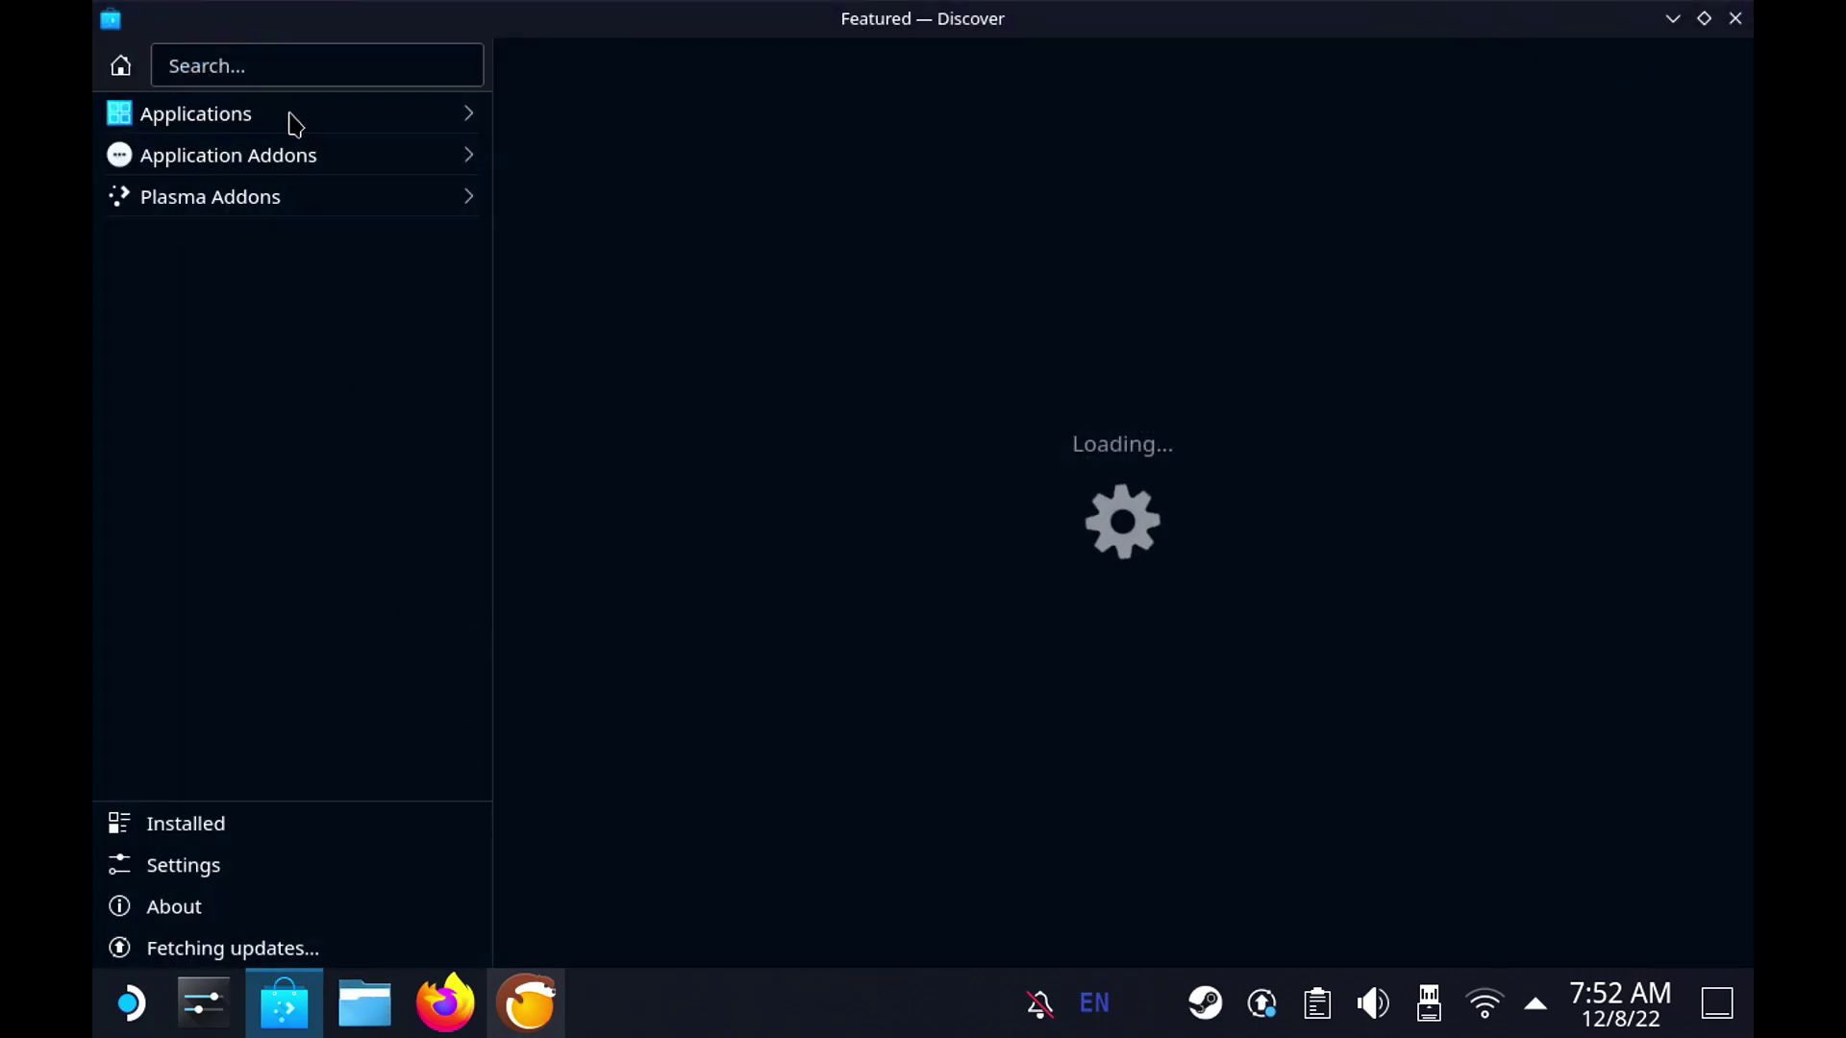
Step: Search the Discover software catalogue for "lutris"
{"action": "left_click", "coordinate": [231, 81]}
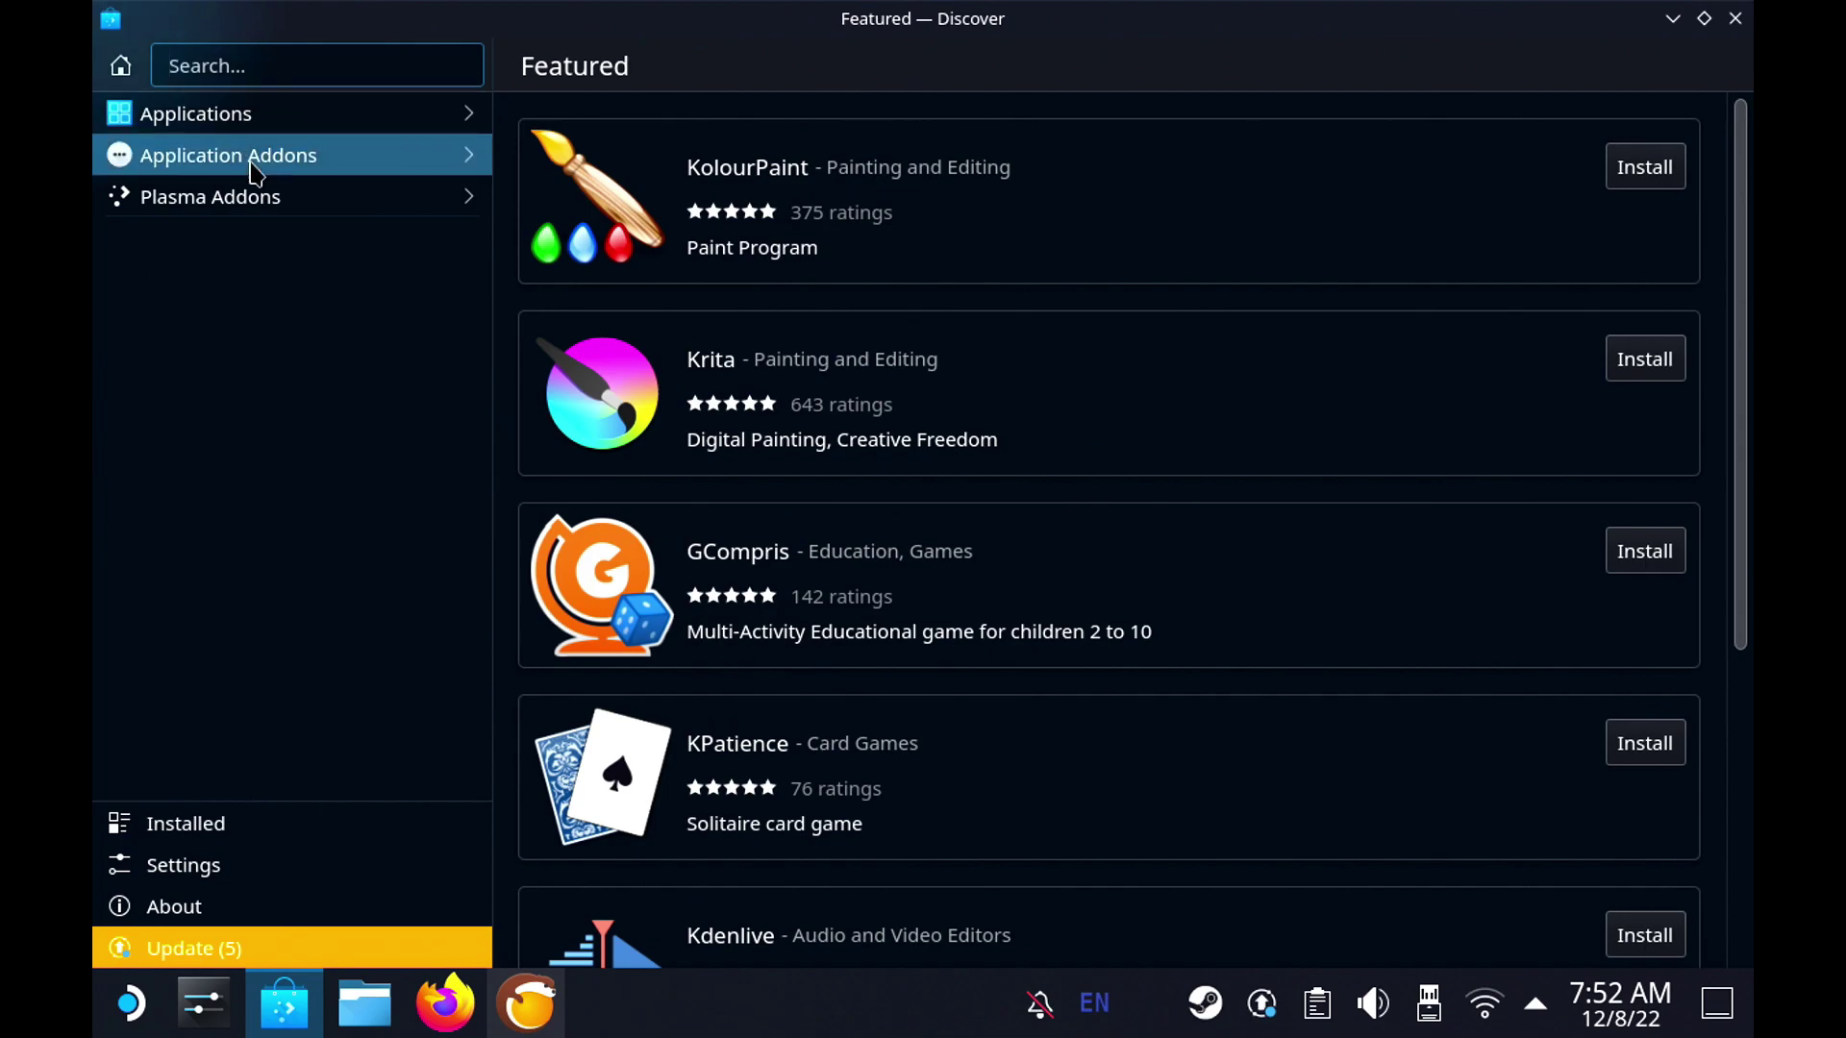
{"action": "type", "text": "lu"}
{"action": "type", "text": "ttriss"}
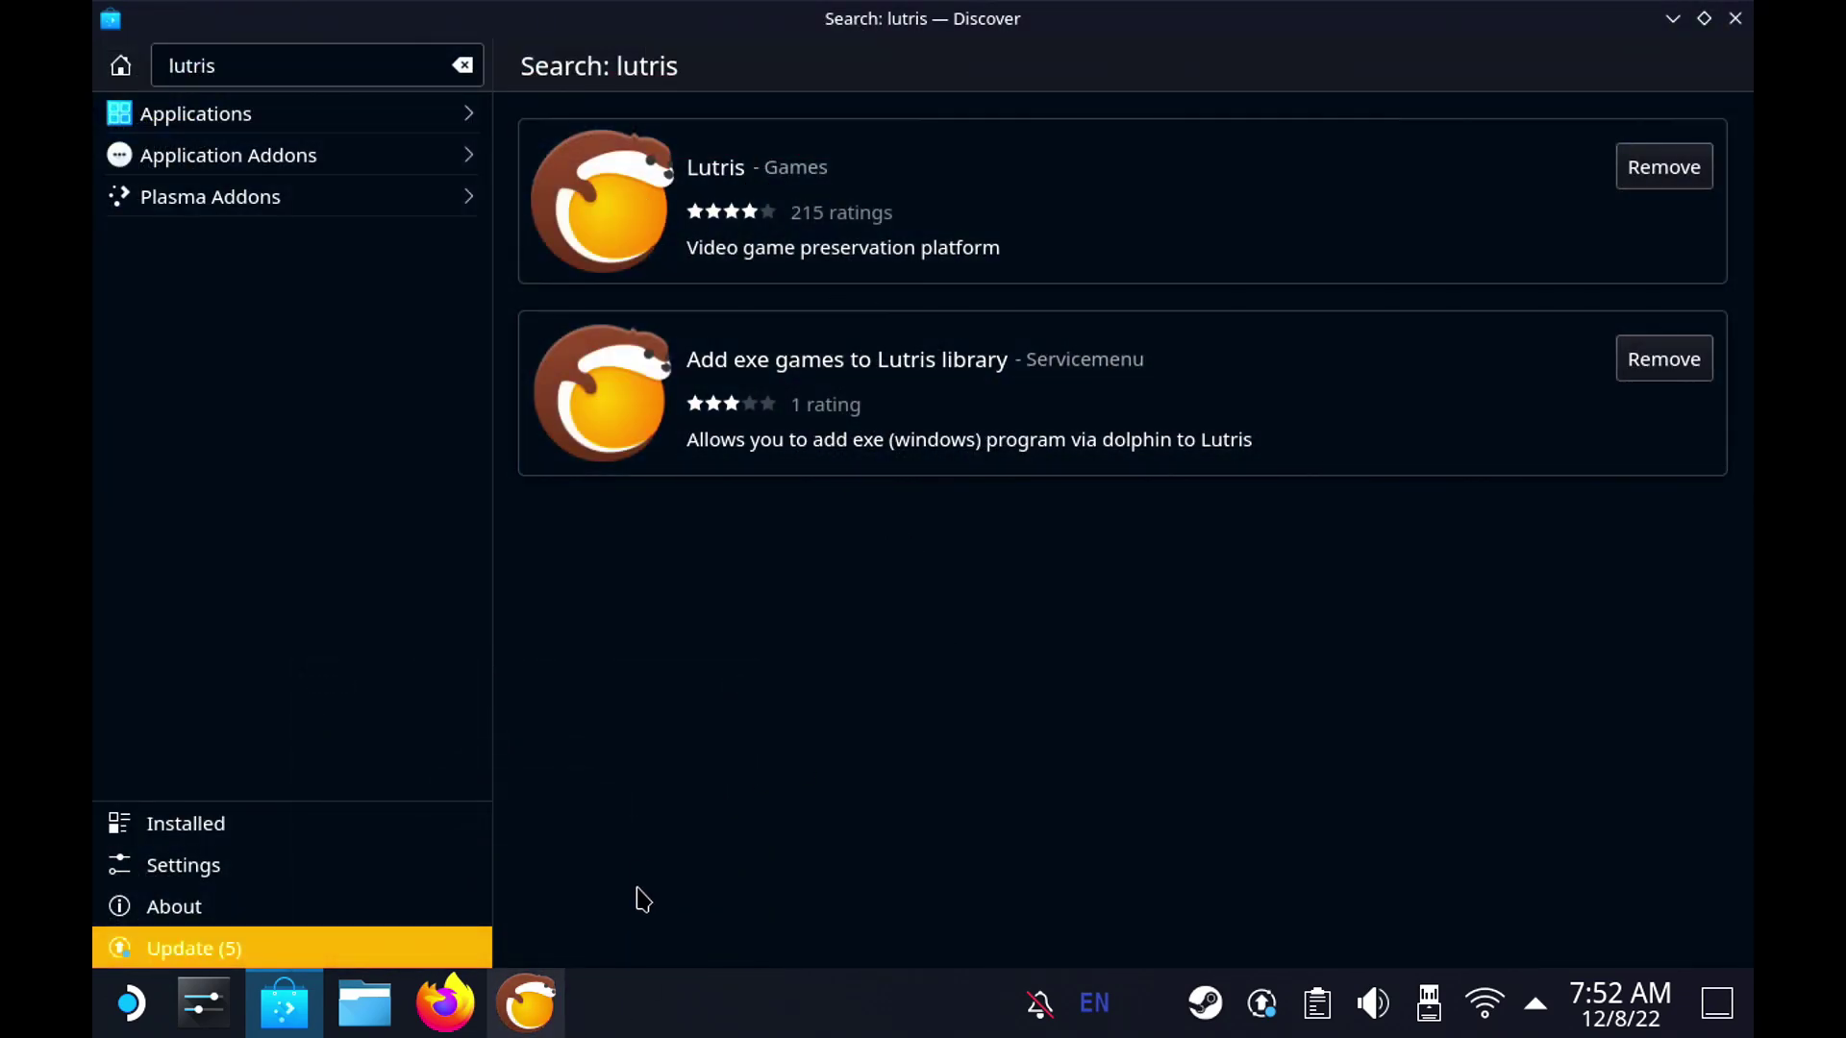
Step: Switch to Lutris and review which game source integrations are enabled in its preferences
{"action": "left_click", "coordinate": [564, 1014]}
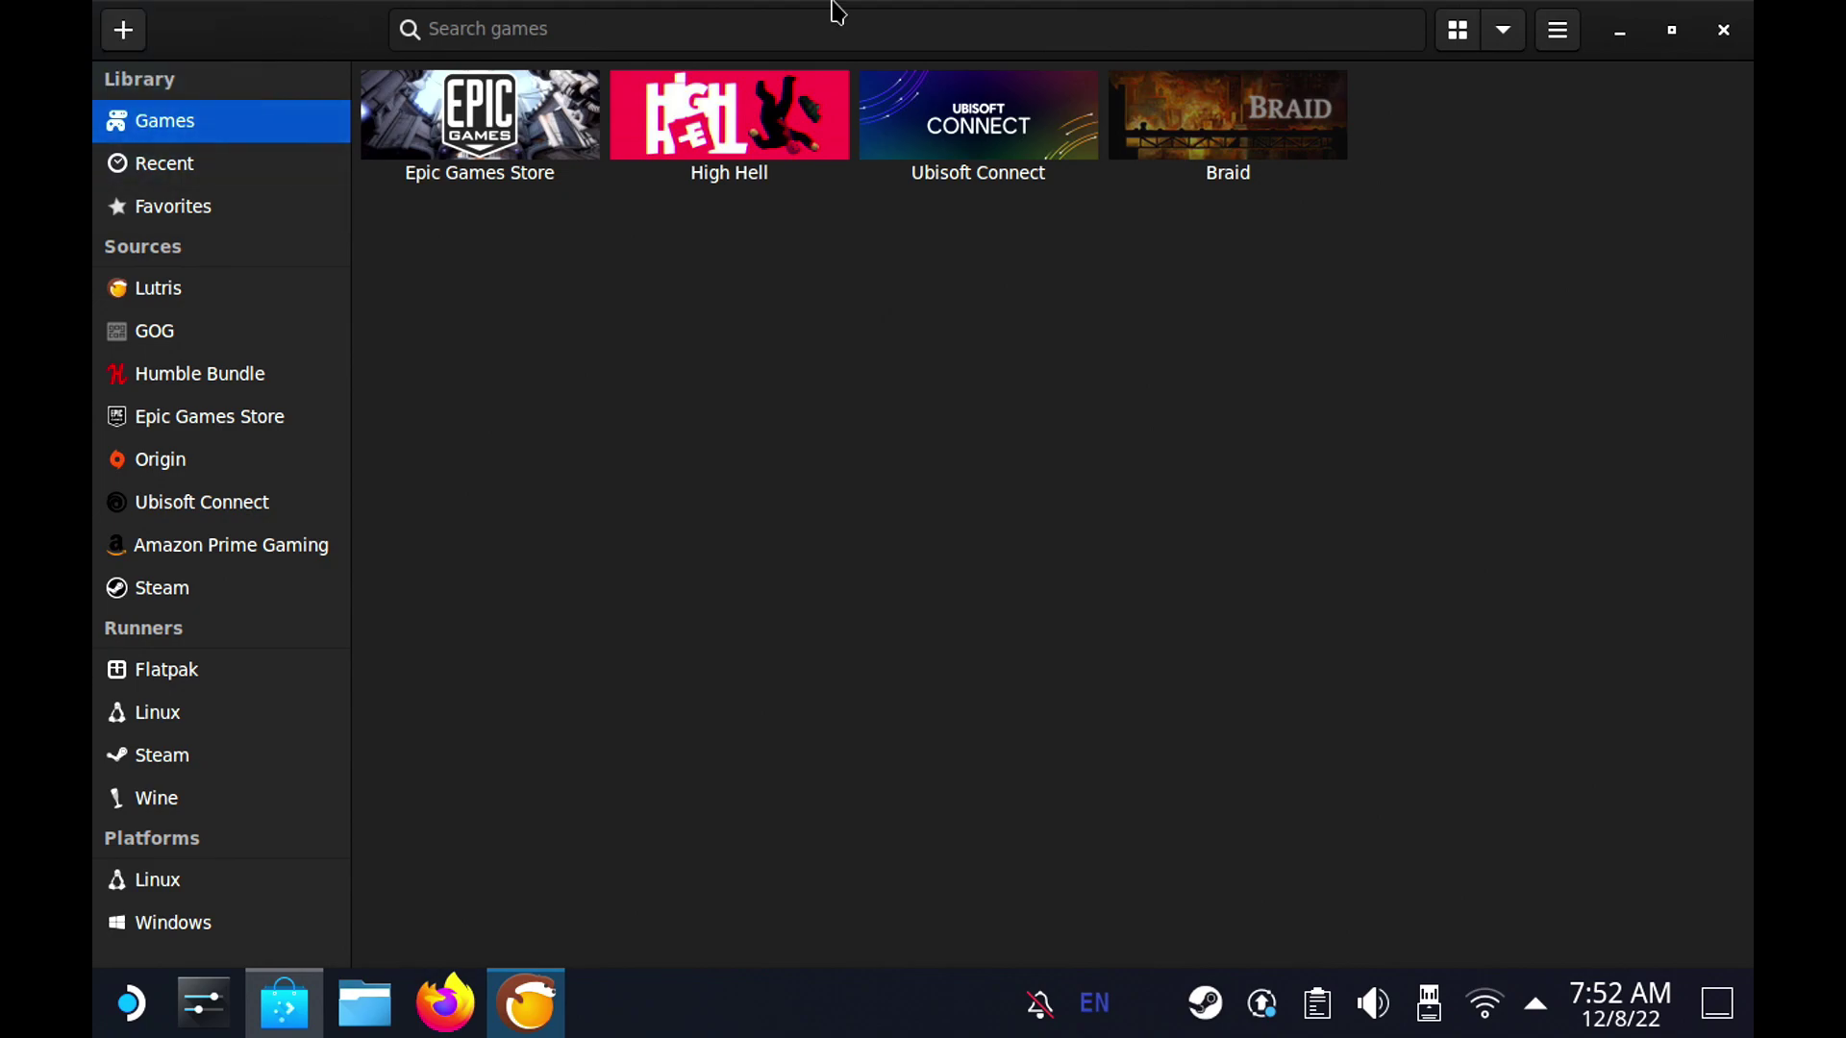
{"action": "left_click", "coordinate": [1558, 30]}
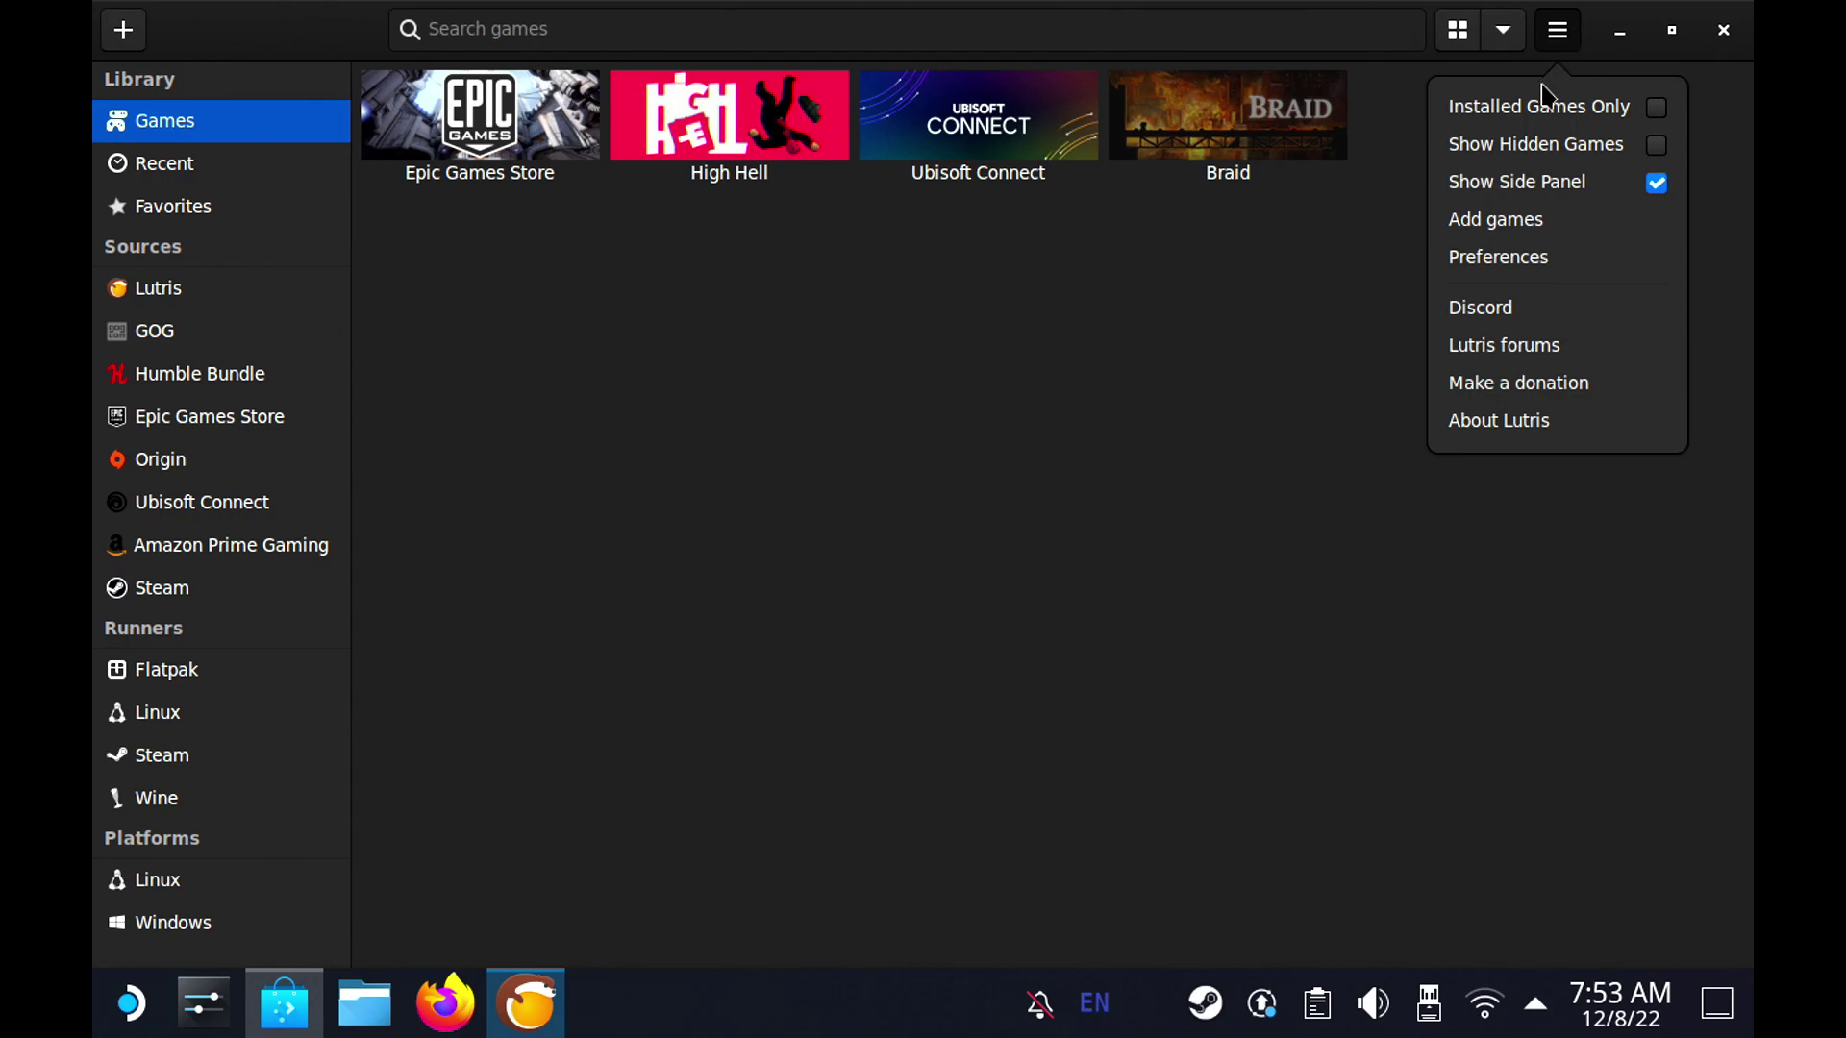
{"action": "left_click", "coordinate": [1532, 278]}
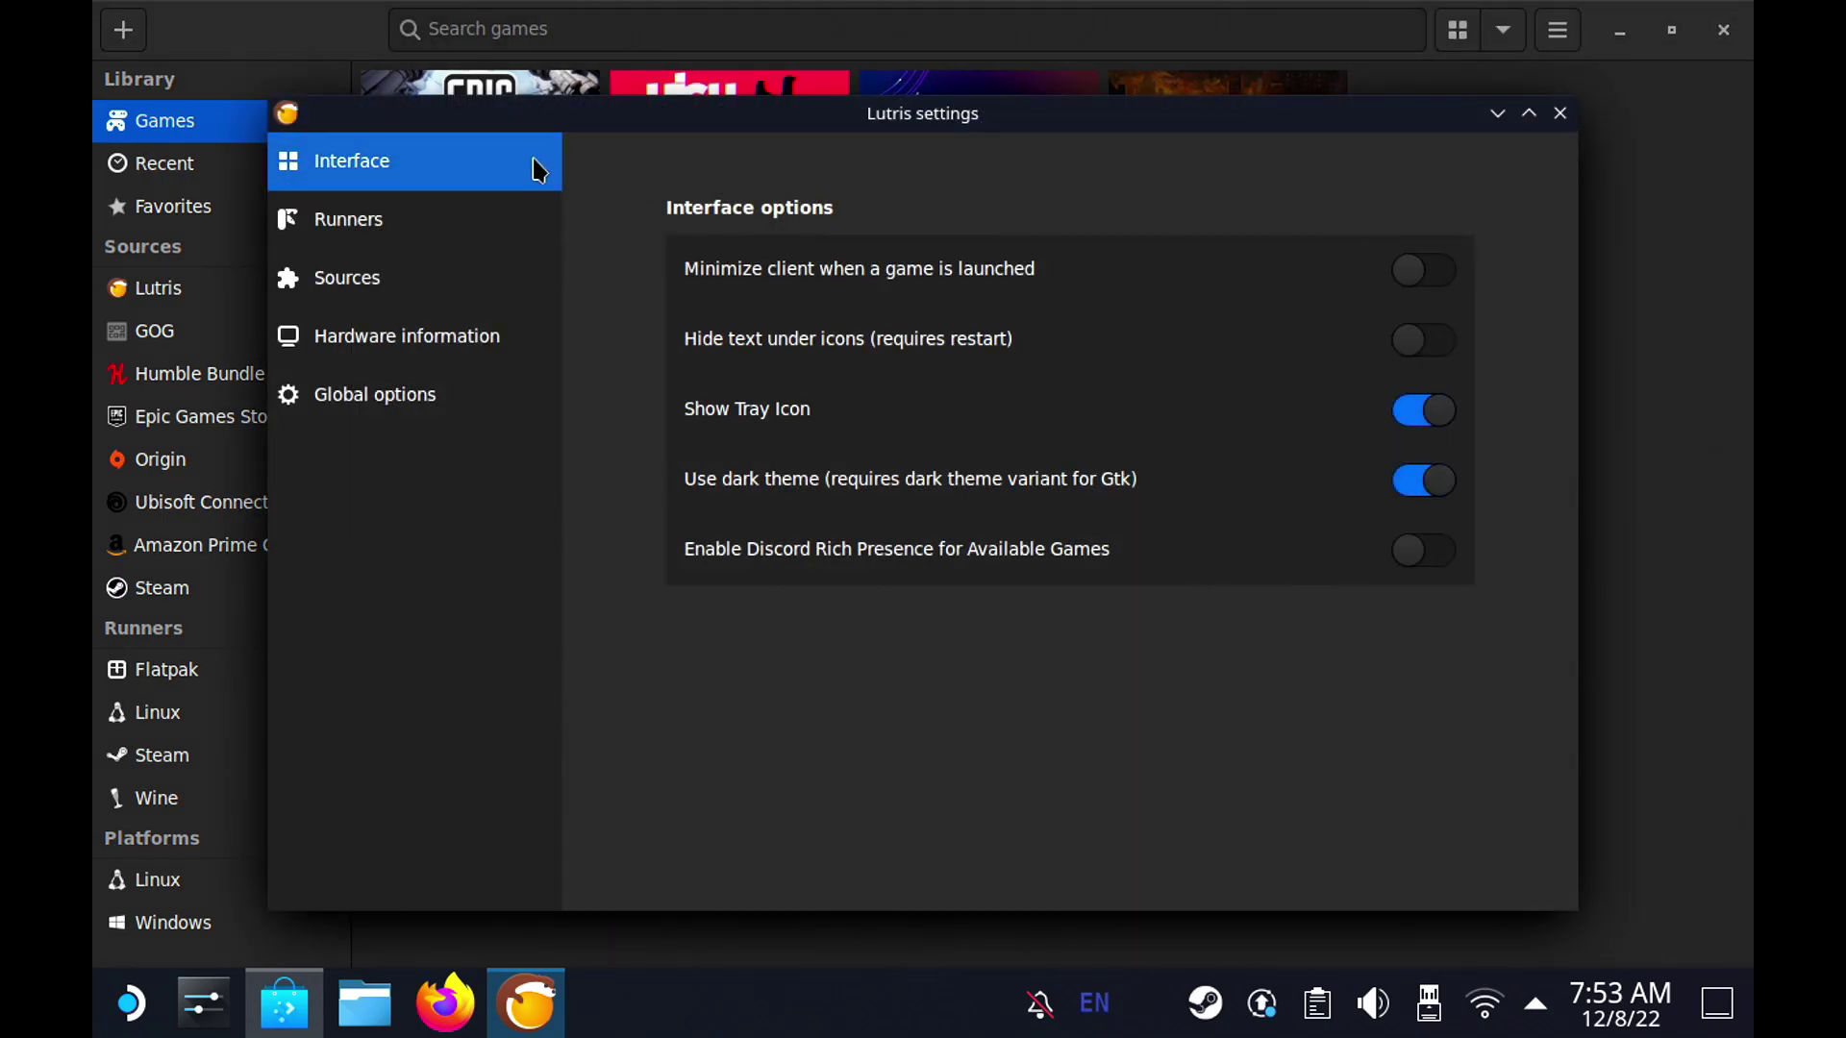
{"action": "left_click", "coordinate": [370, 293]}
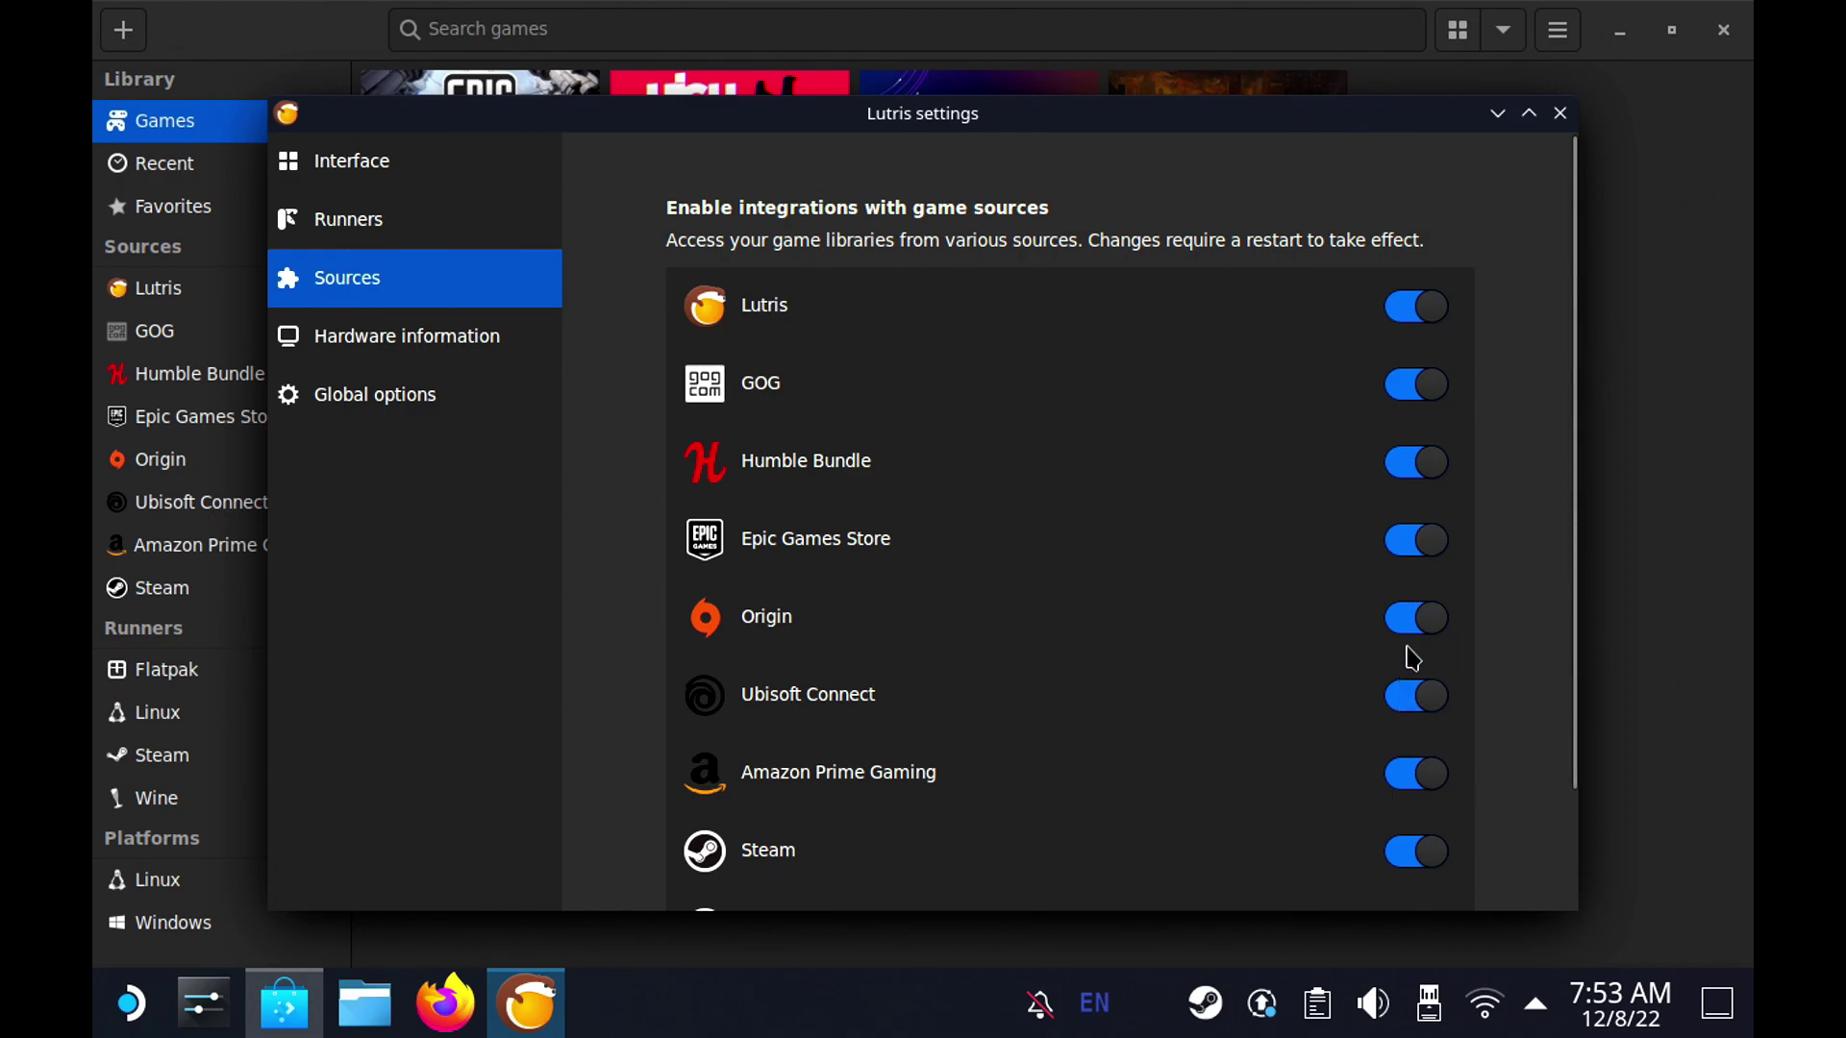
{"action": "scroll", "coordinate": [1409, 659], "scroll_direction": "down", "scroll_amount": 3}
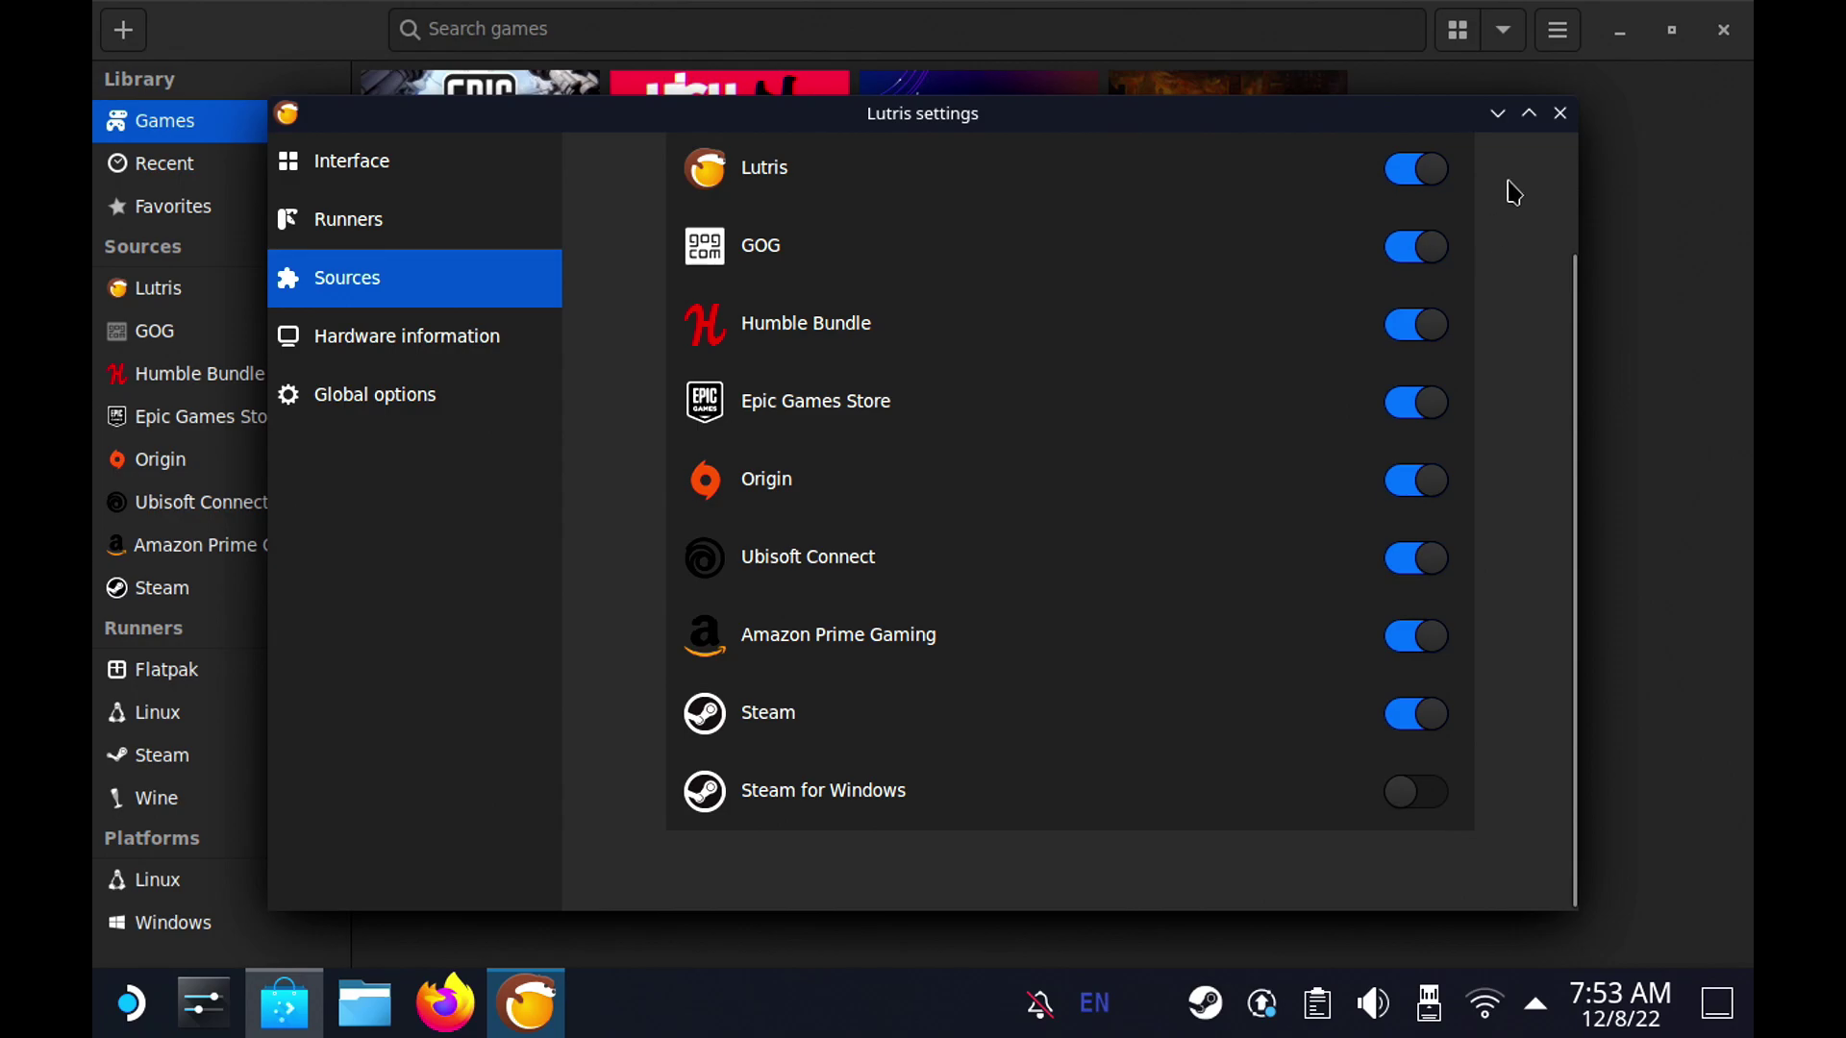
{"action": "left_click", "coordinate": [1560, 117]}
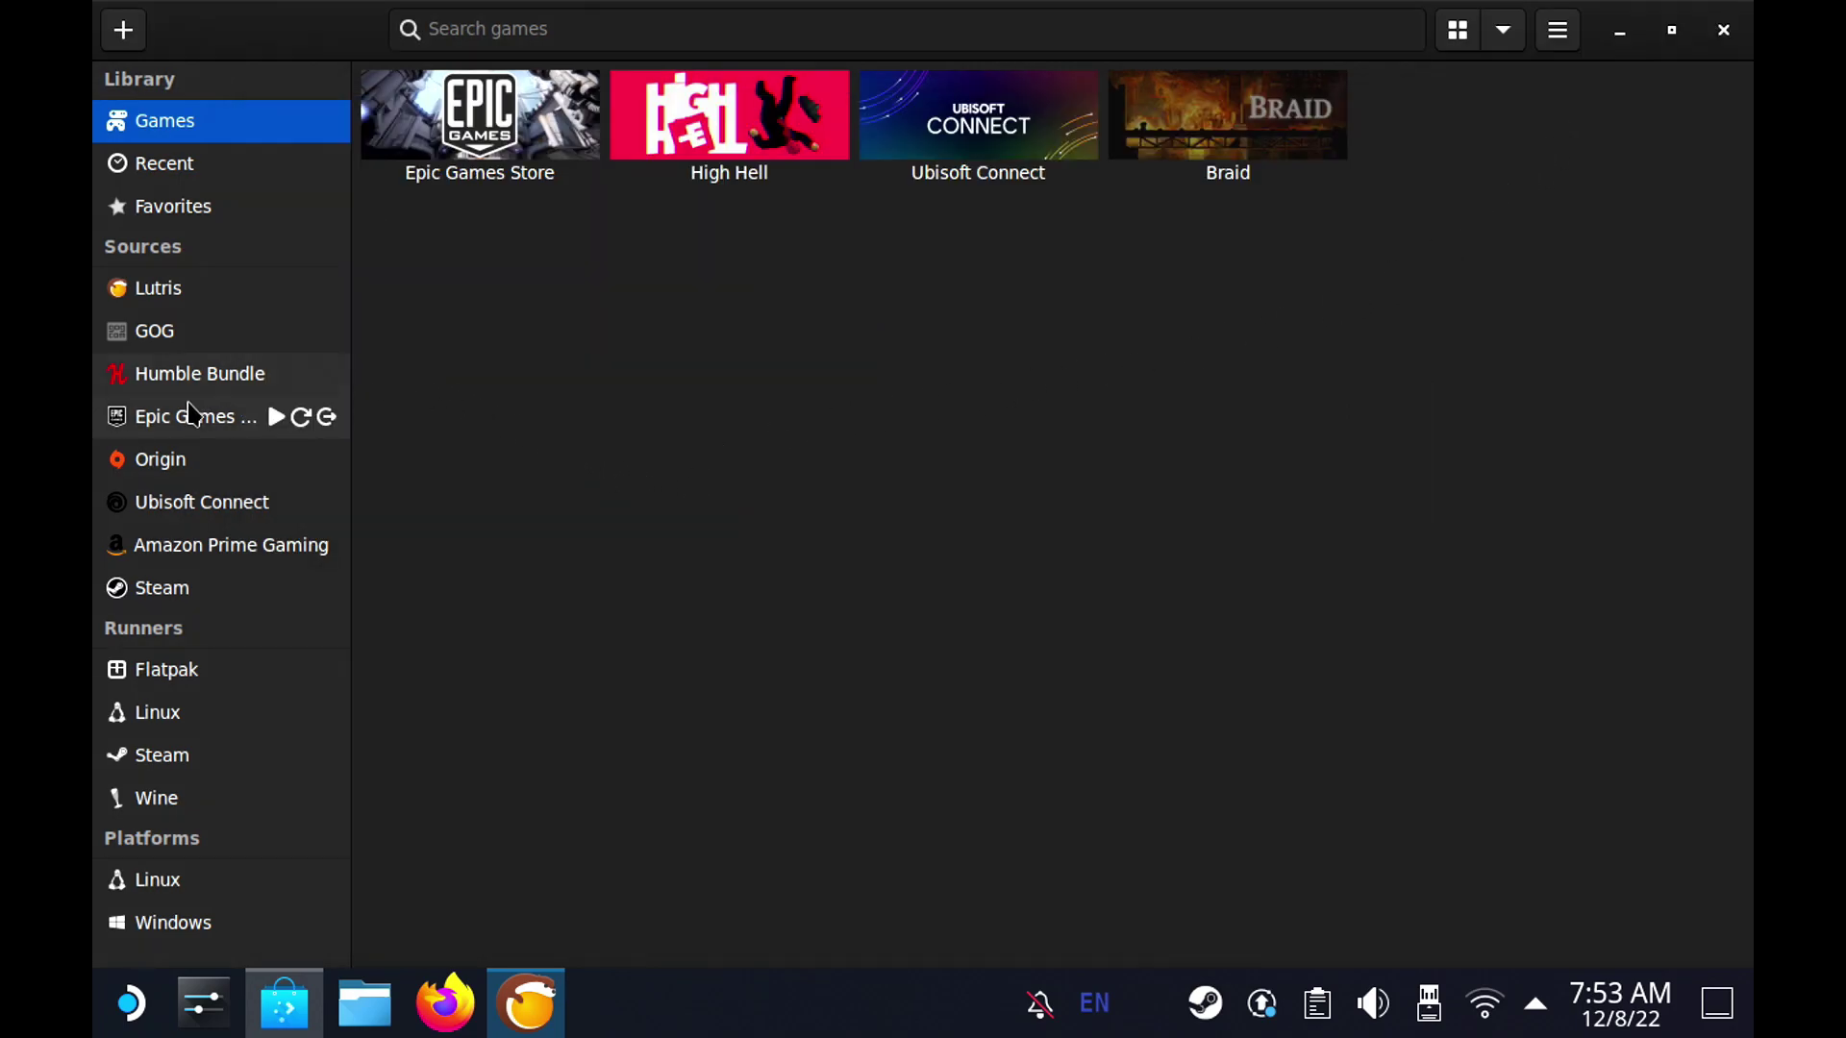
Step: Connect the Origin source, accept the required launcher setup and start the Latest wine installer for Origin
{"action": "left_click", "coordinate": [189, 468]}
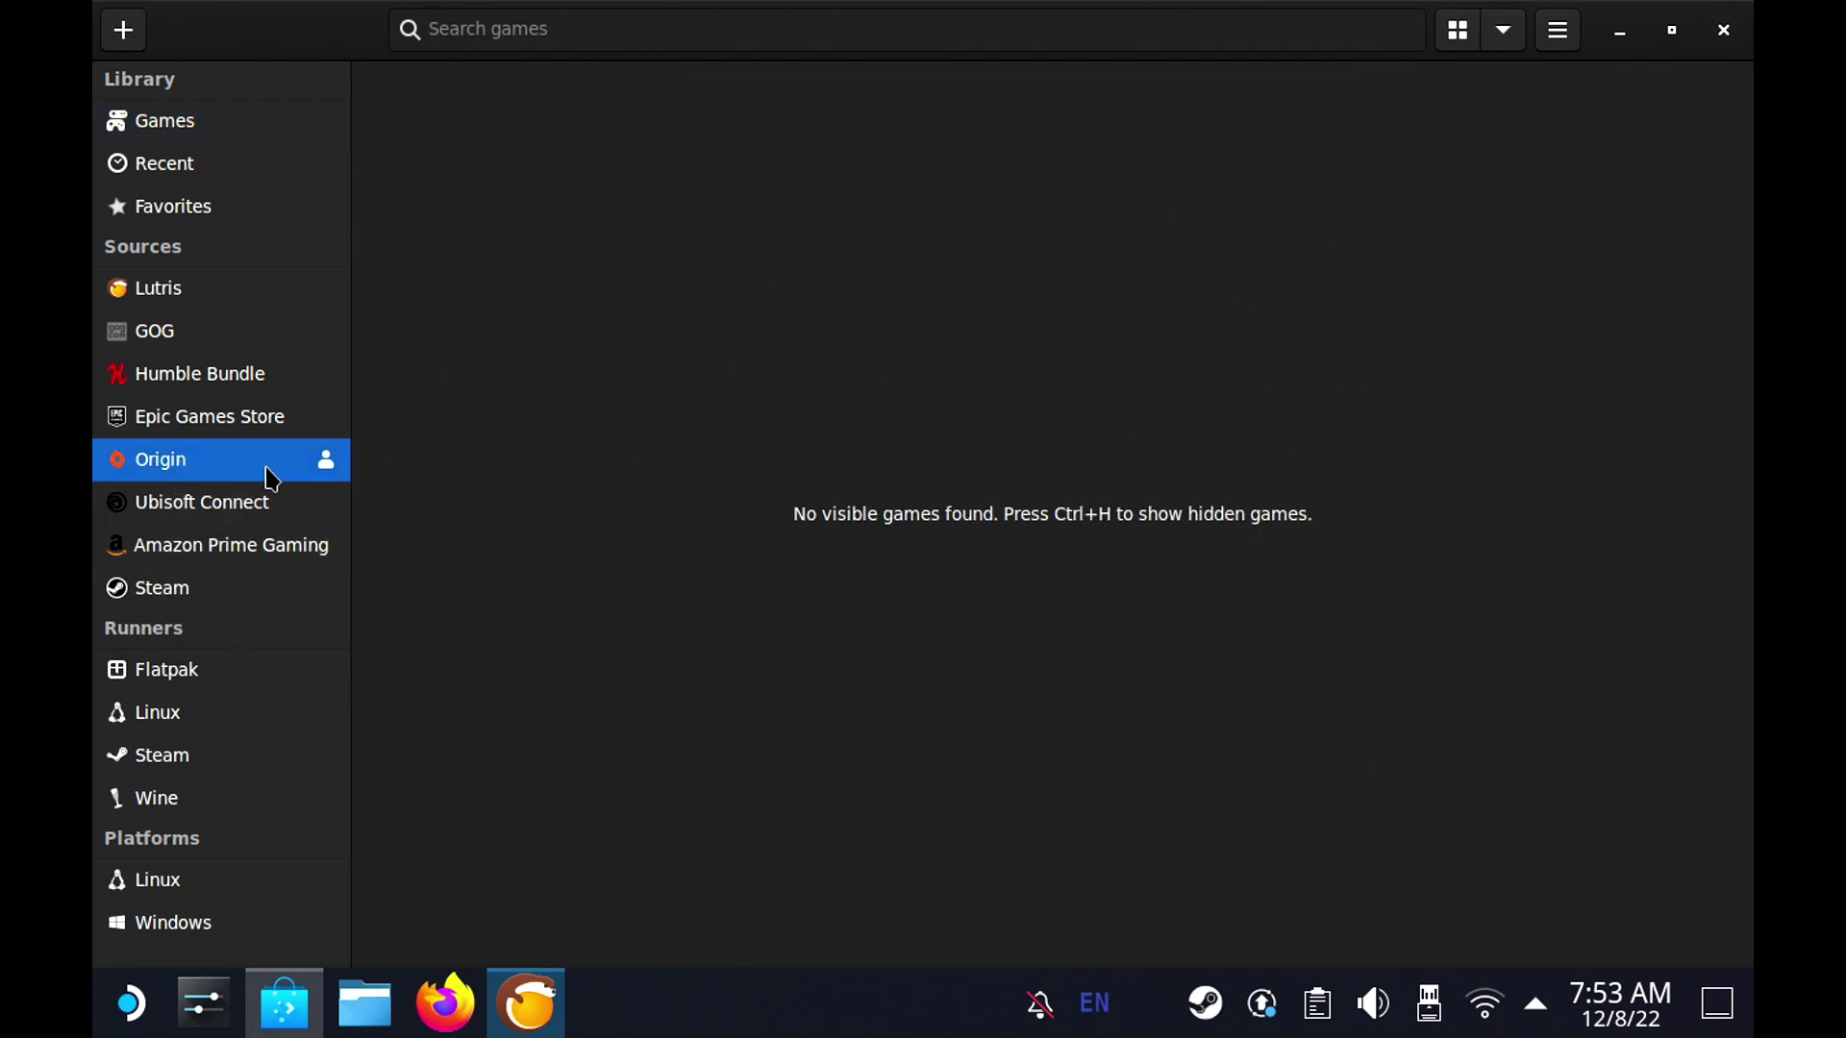
{"action": "left_click", "coordinate": [327, 464]}
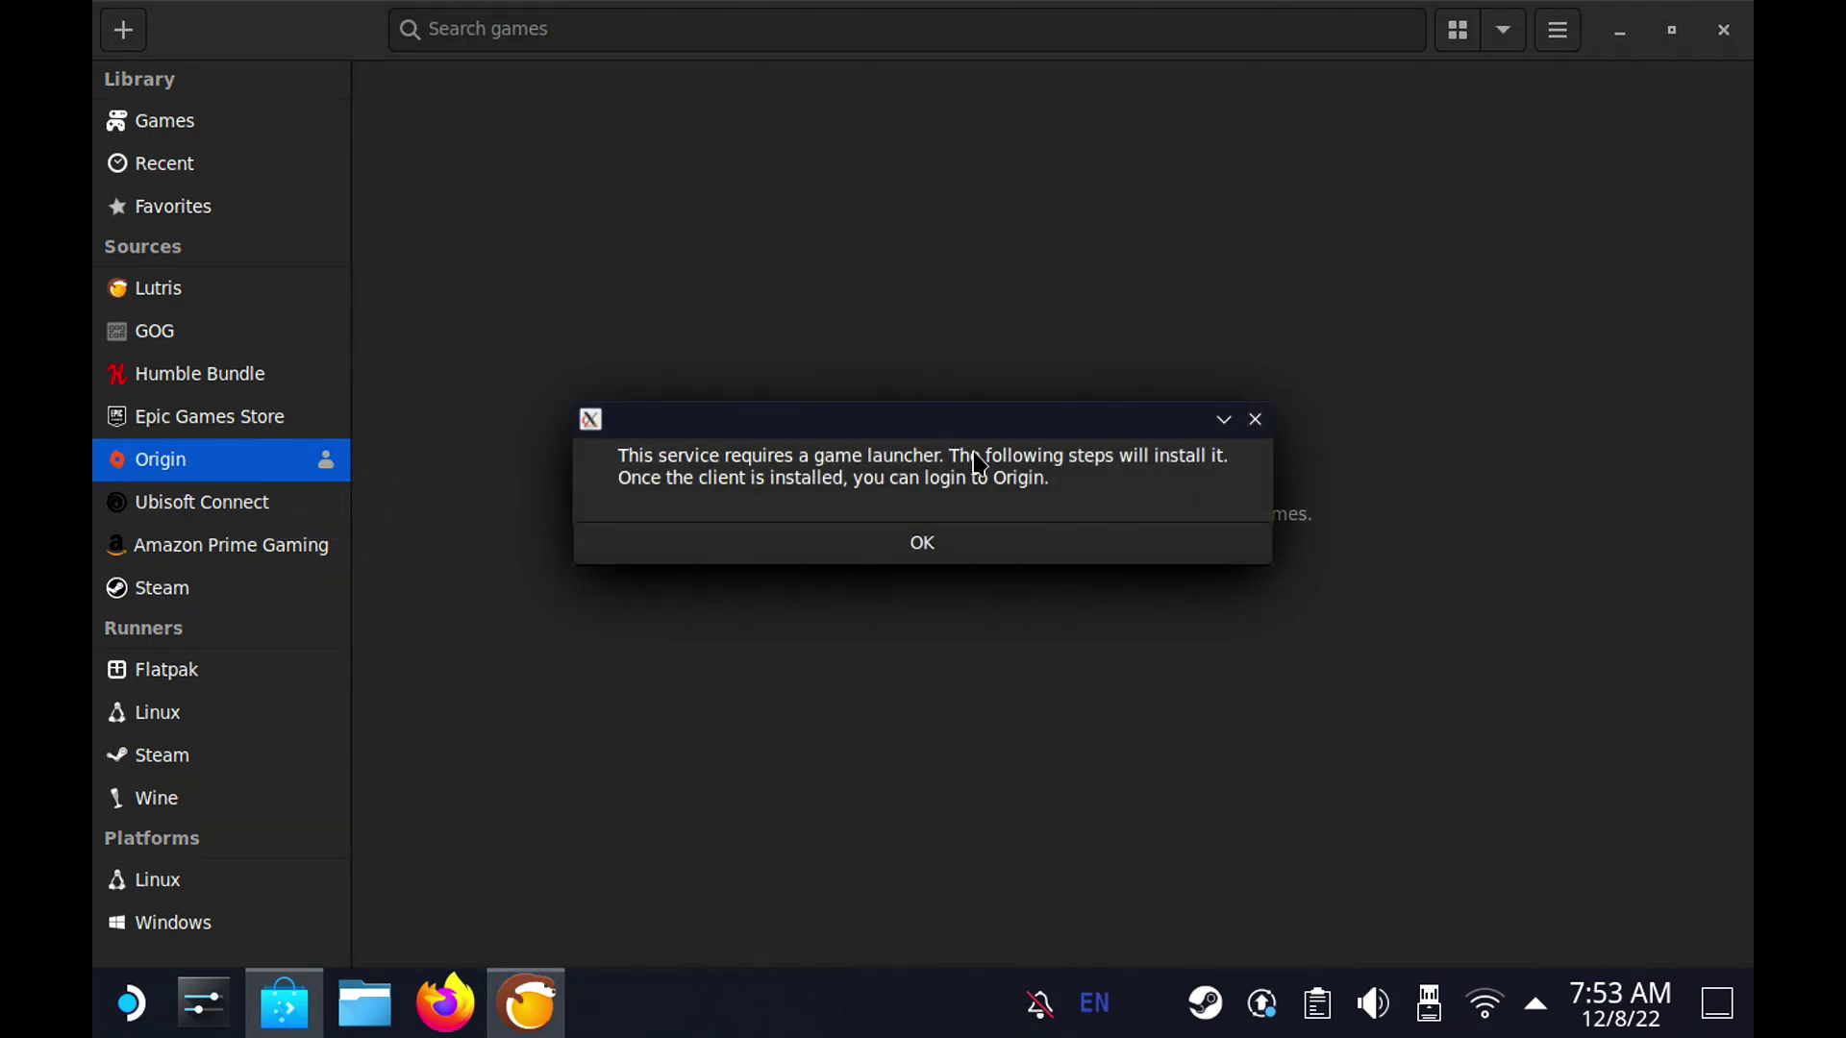
{"action": "left_click", "coordinate": [918, 546]}
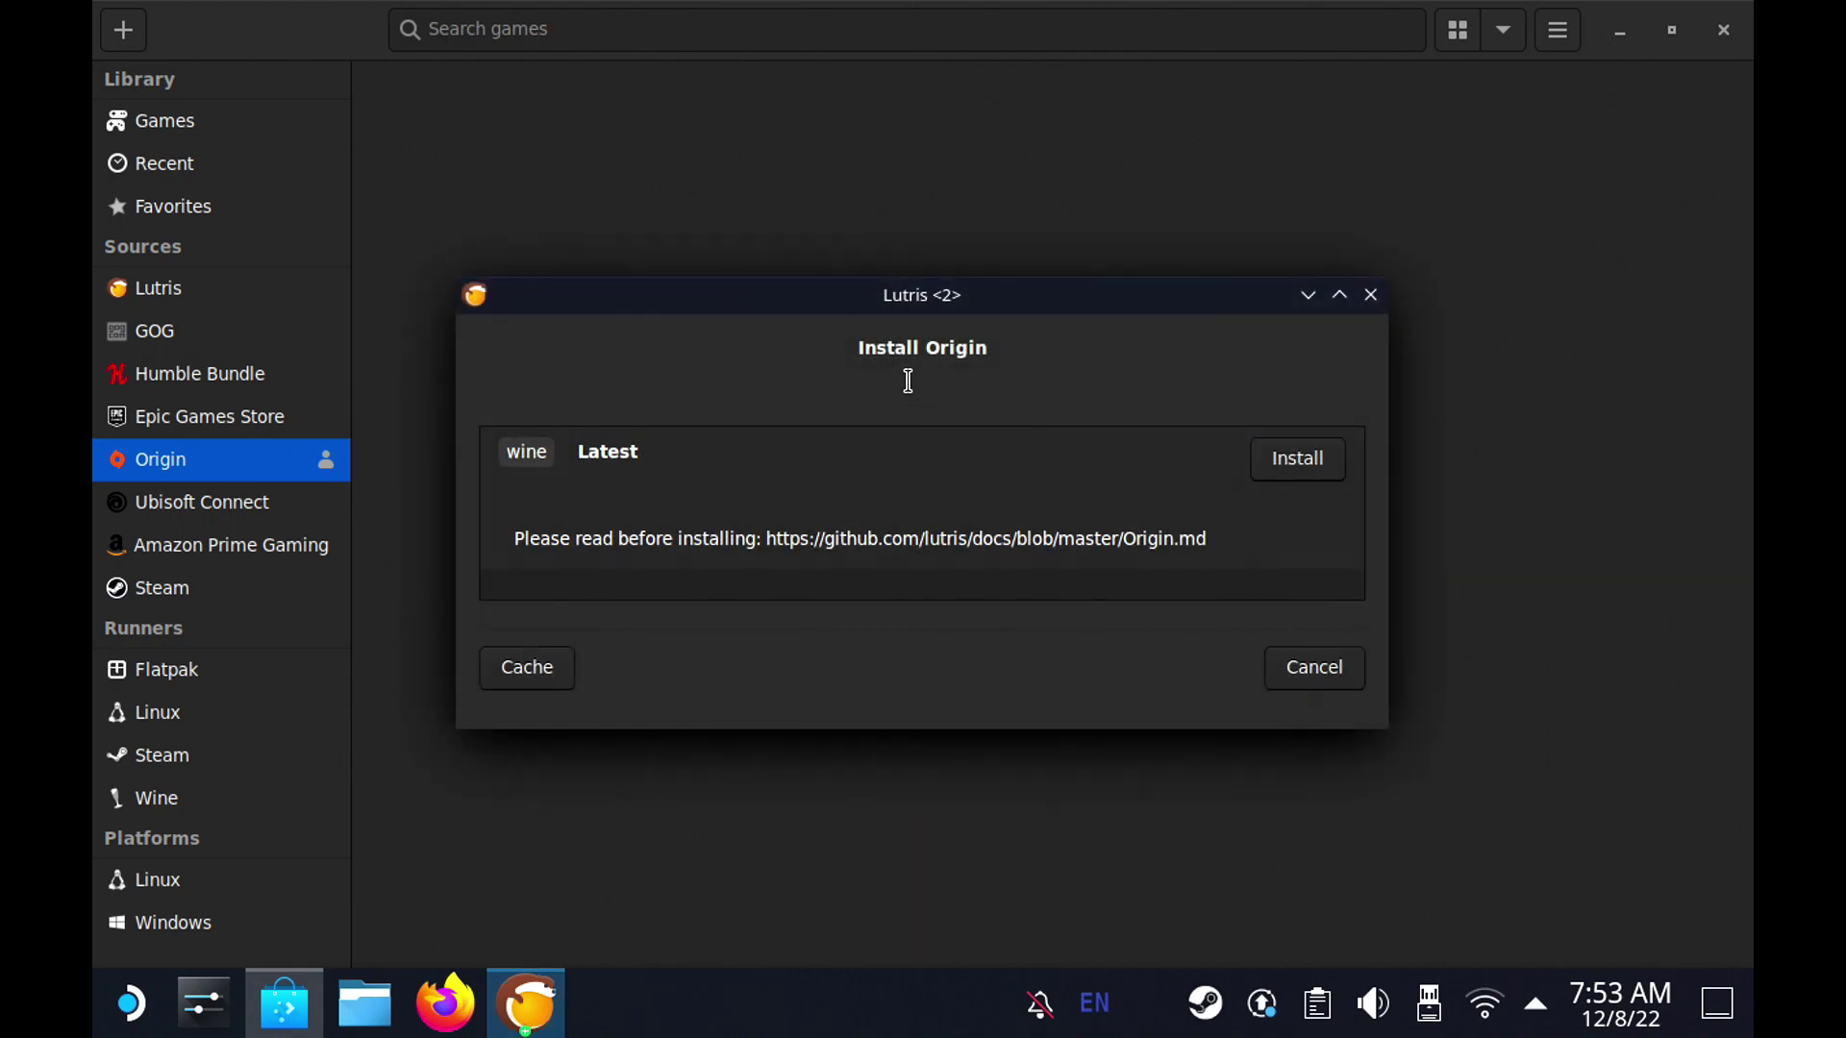
{"action": "left_click", "coordinate": [1293, 457]}
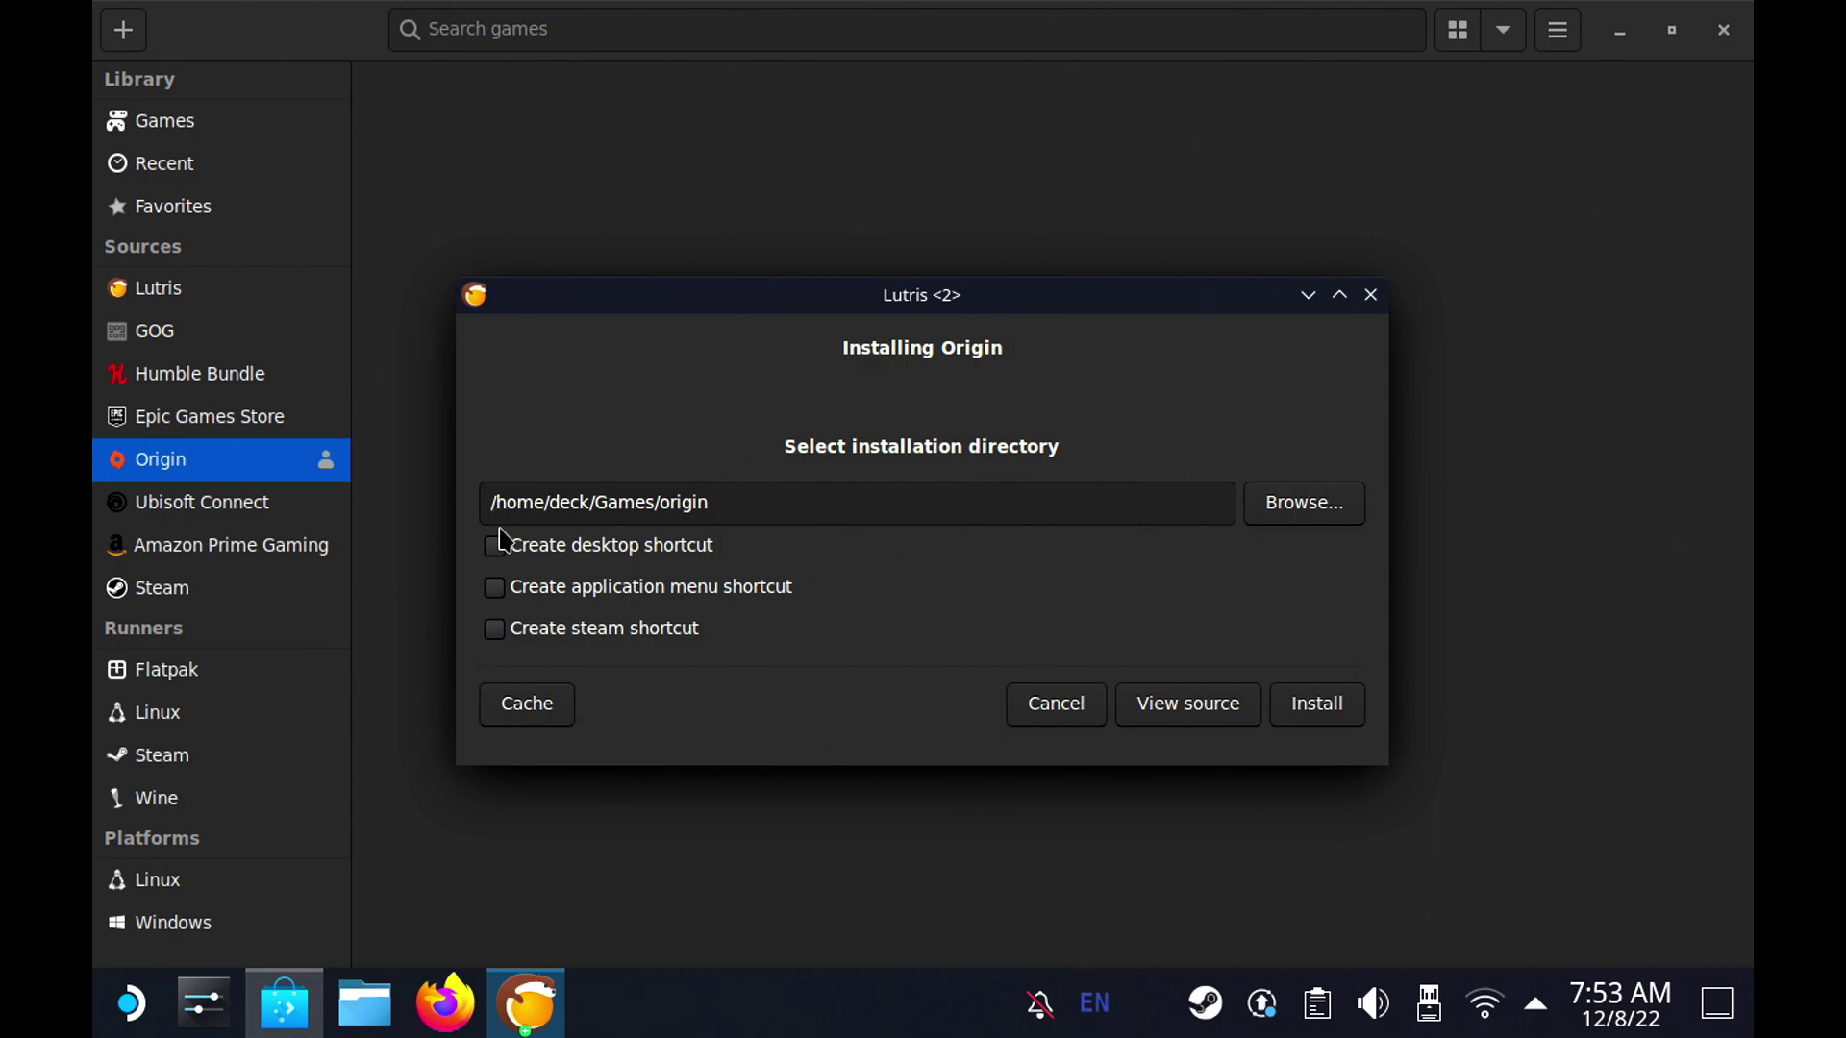
Step: Install Origin in the default directory with desktop, application menu and Steam shortcuts enabled
{"action": "left_click", "coordinate": [544, 629]}
{"action": "left_click", "coordinate": [590, 548]}
{"action": "left_click", "coordinate": [606, 589]}
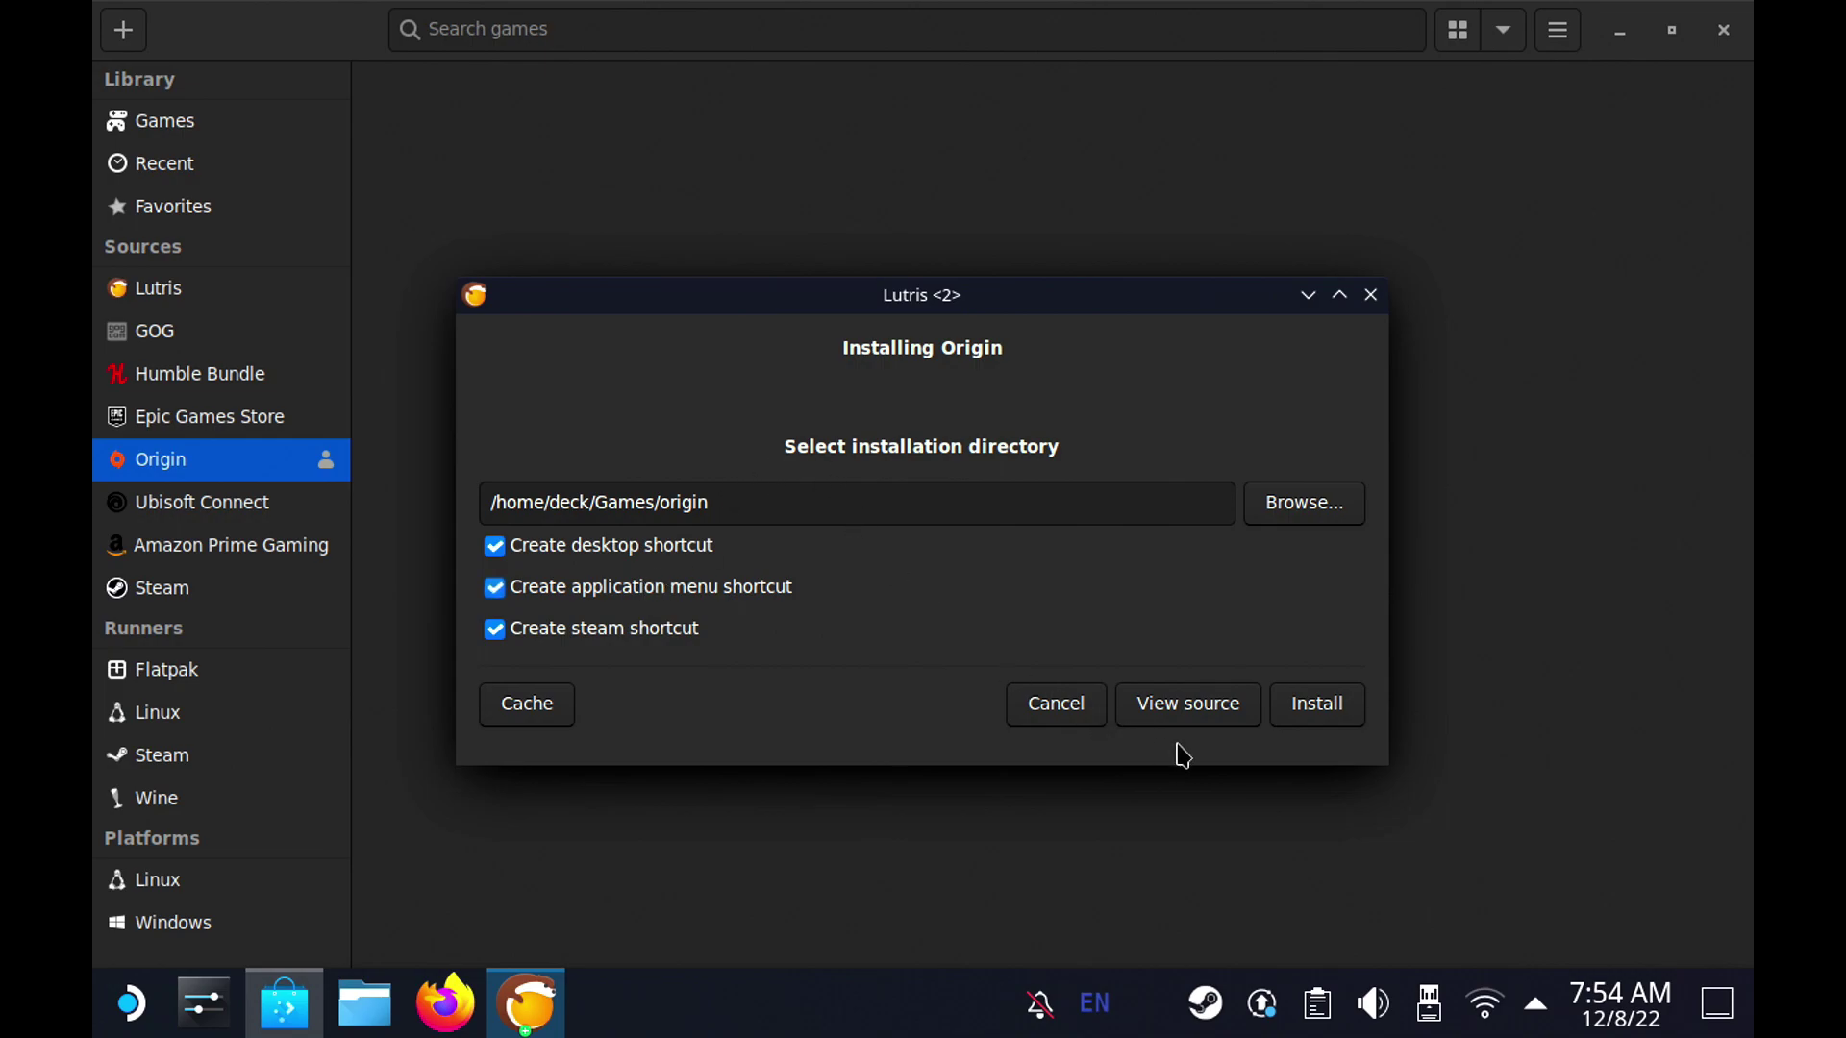
{"action": "left_click", "coordinate": [1333, 724]}
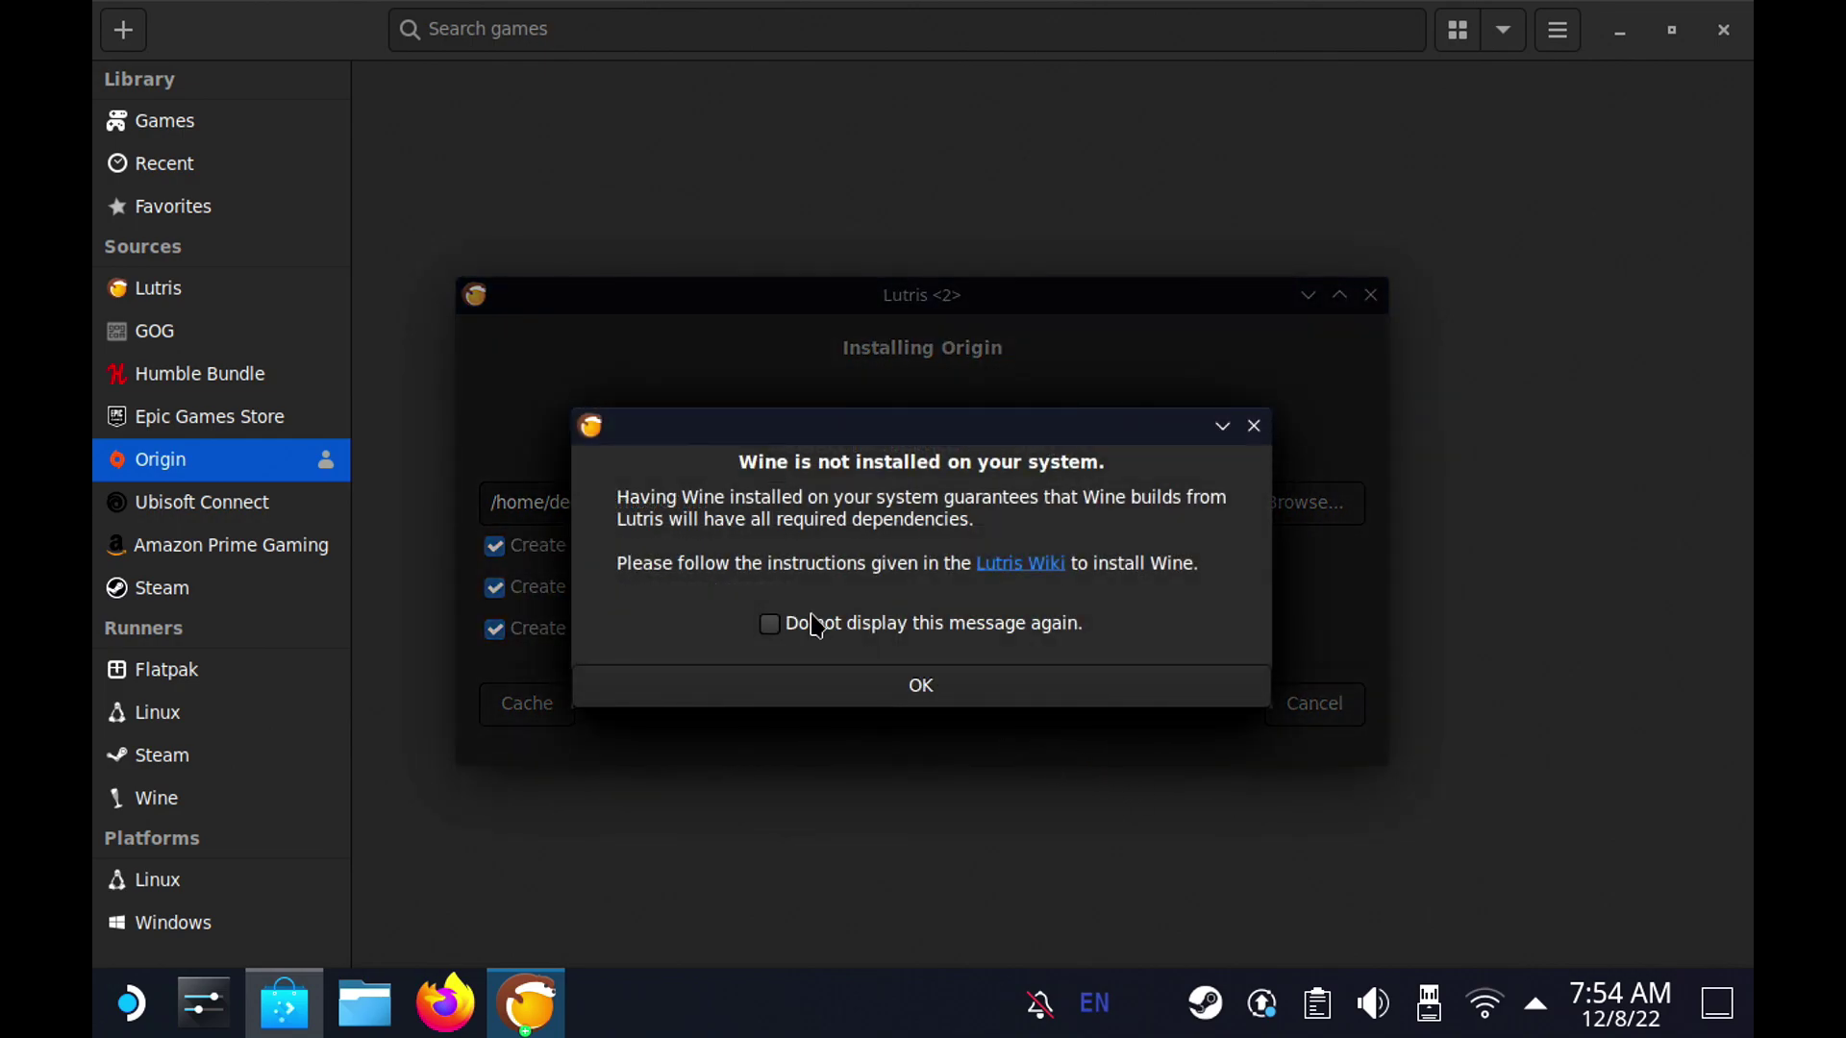
Step: Acknowledge the missing-Wine notice and continue the Origin installation with OriginSetup.exe set to download
{"action": "left_click", "coordinate": [823, 635]}
{"action": "left_click", "coordinate": [823, 635]}
{"action": "left_click", "coordinate": [883, 634]}
{"action": "left_click", "coordinate": [920, 698]}
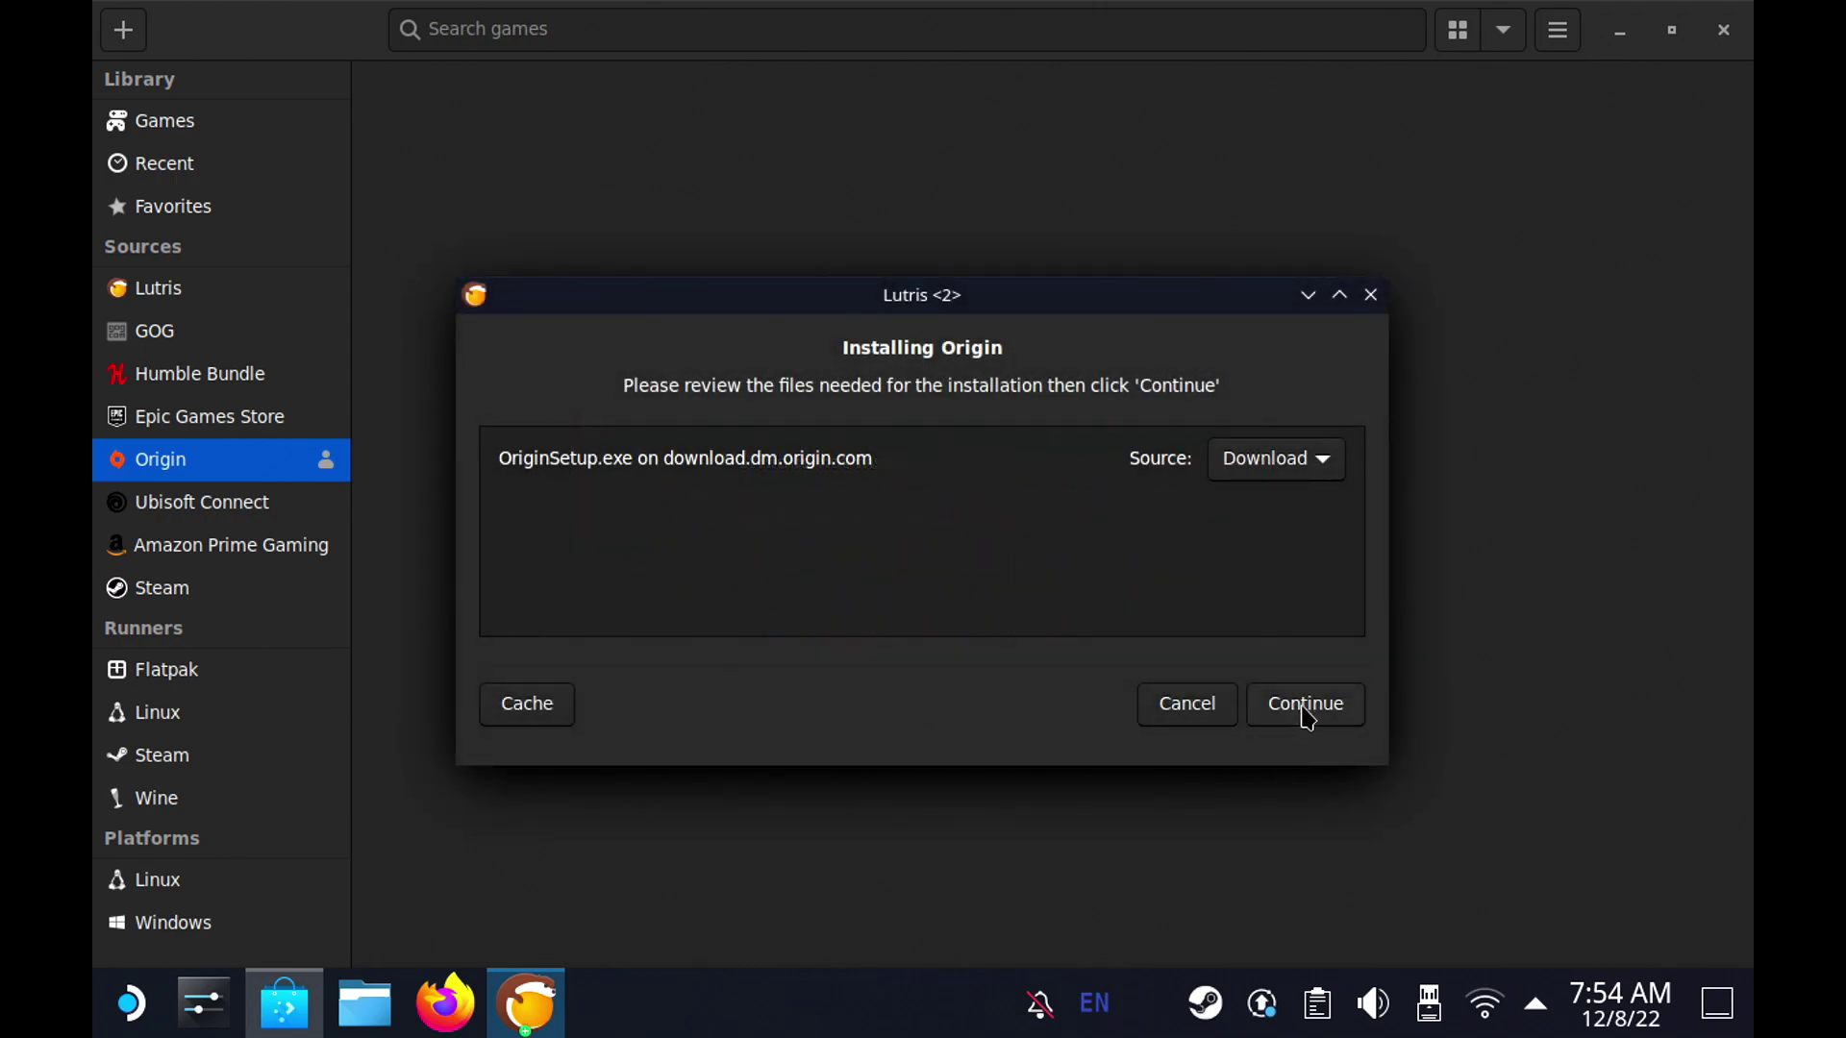
{"action": "left_click", "coordinate": [1309, 720]}
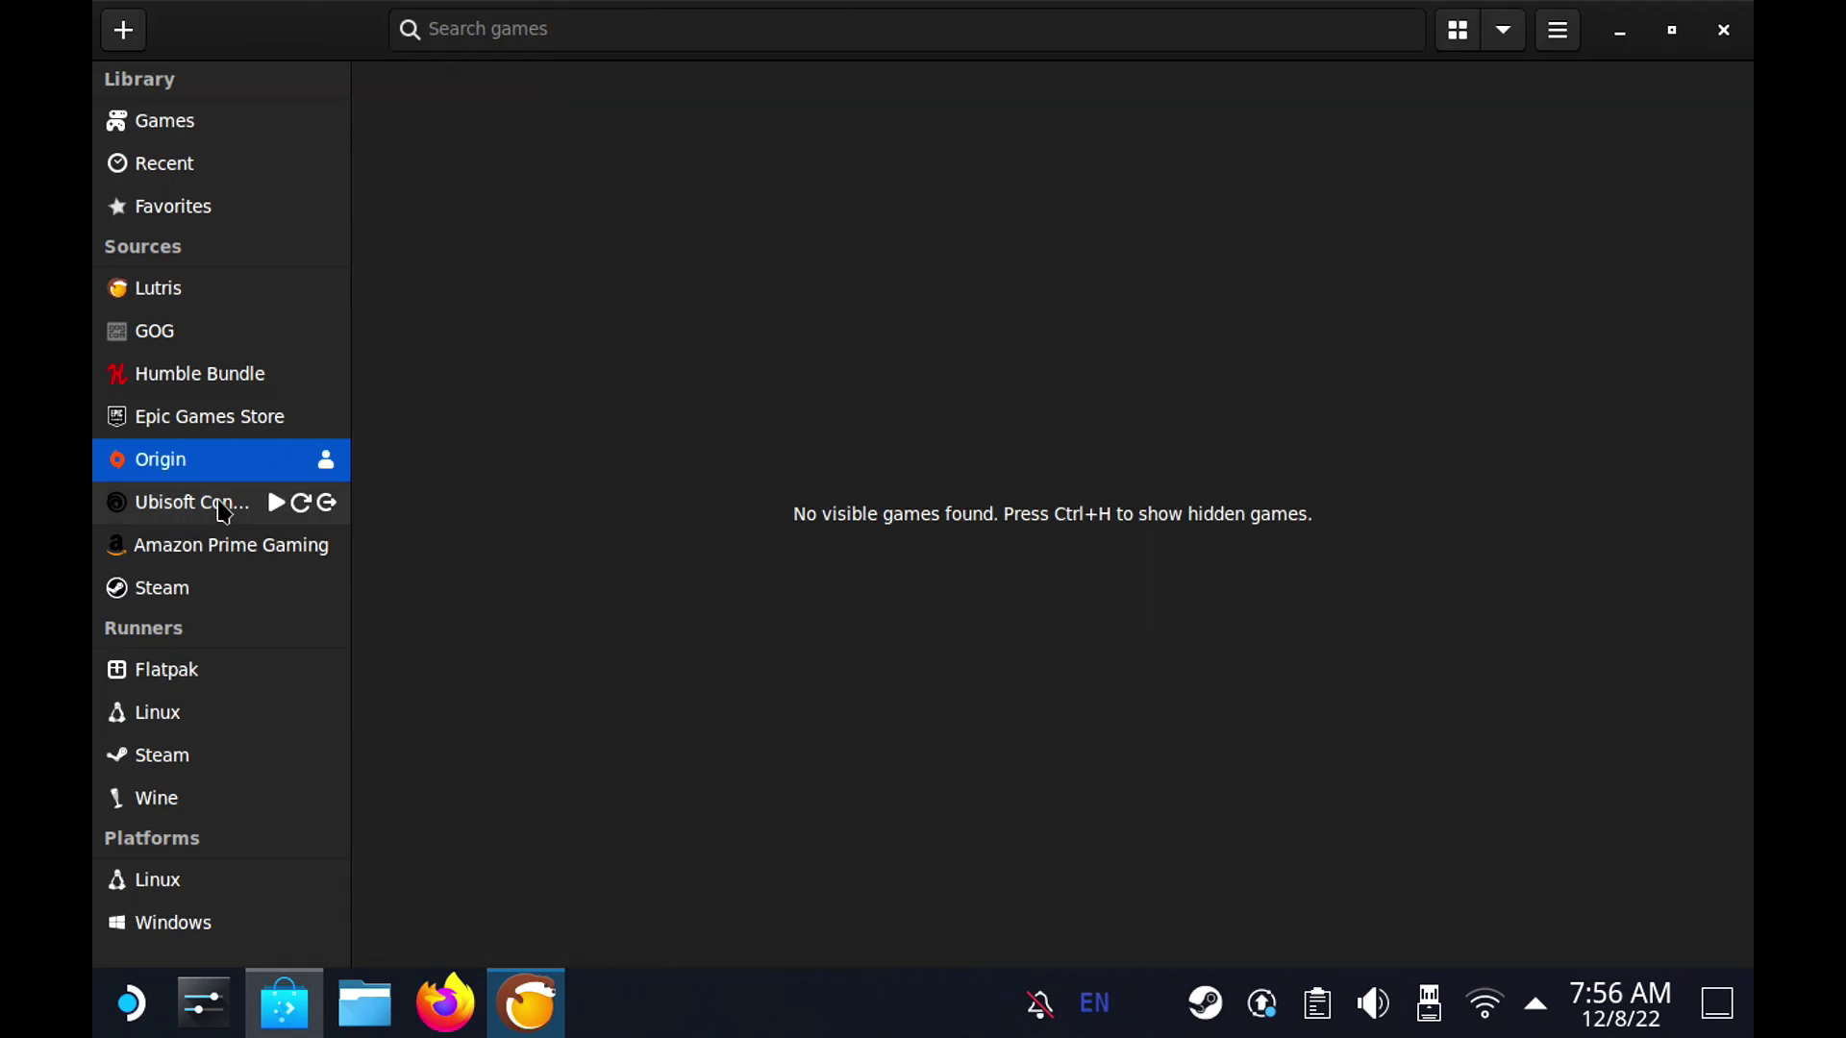
Step: View the Amazon Prime Gaming and Humble Bundle sources, opening the Humble Bundle login form and closing it without signing in
{"action": "left_click", "coordinate": [190, 544]}
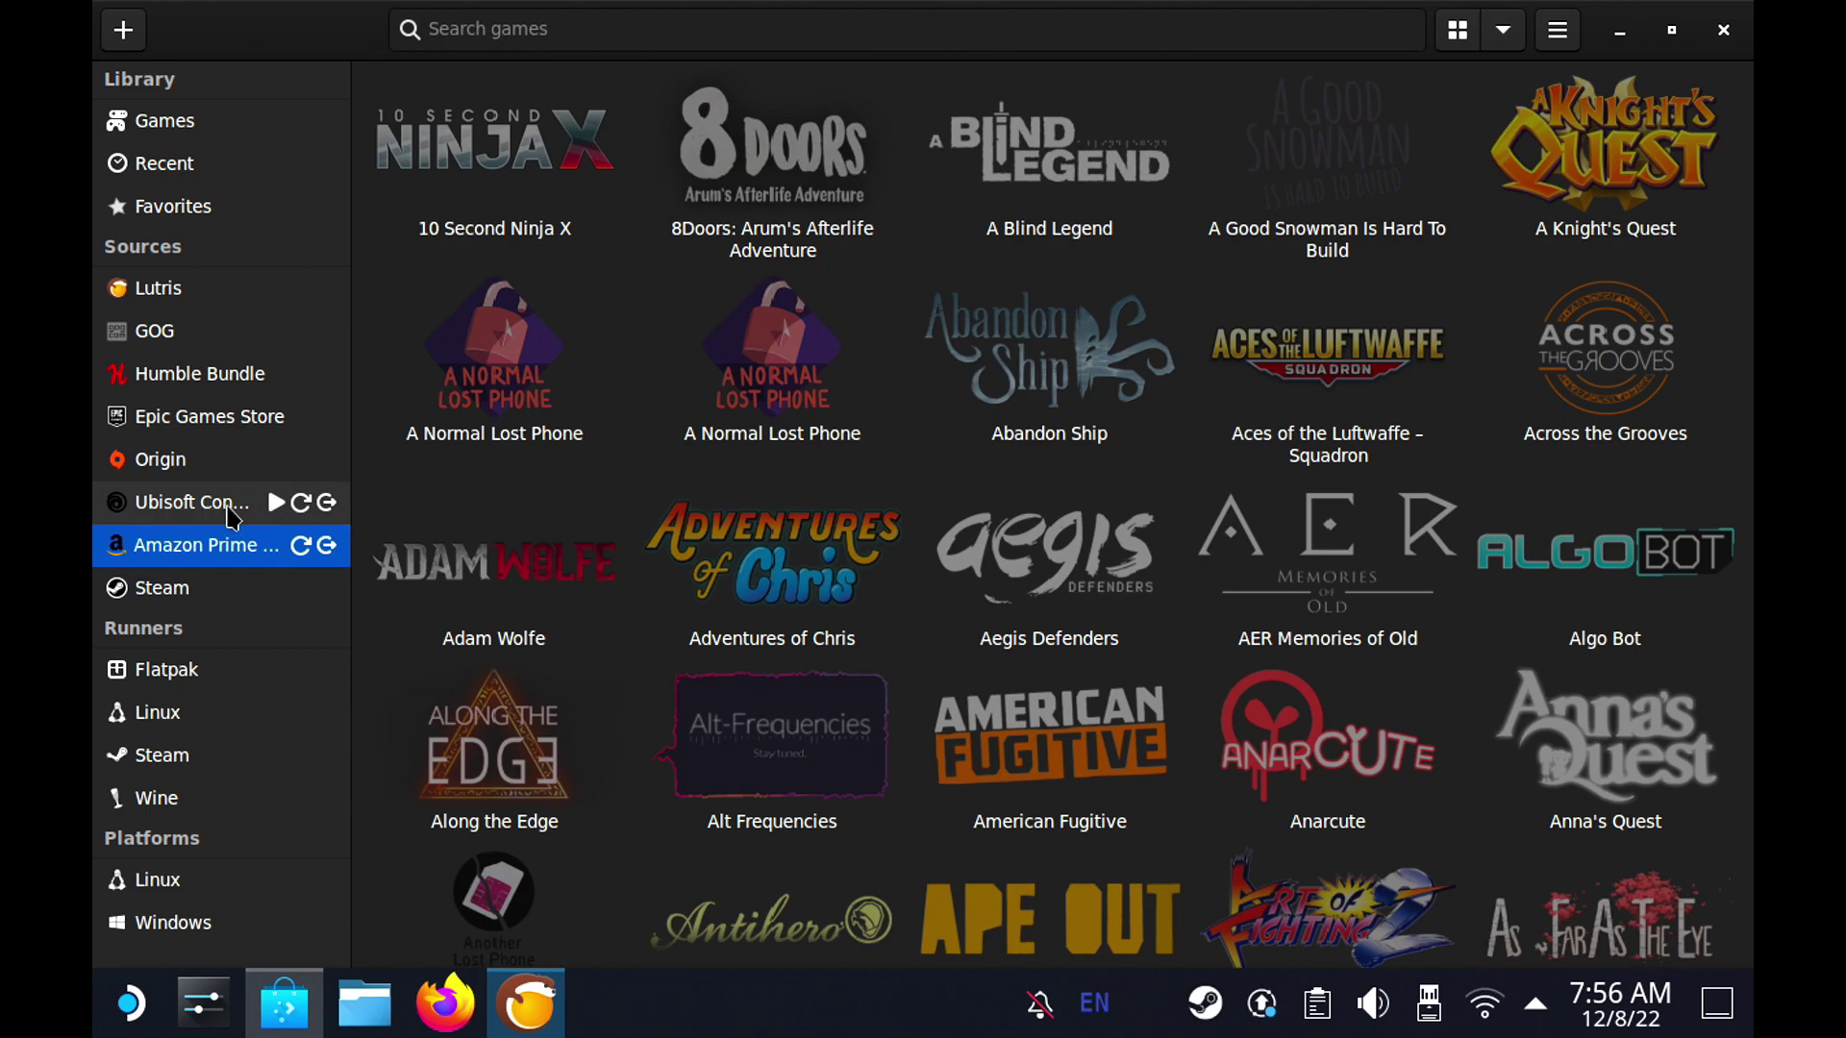
{"action": "left_click", "coordinate": [229, 374]}
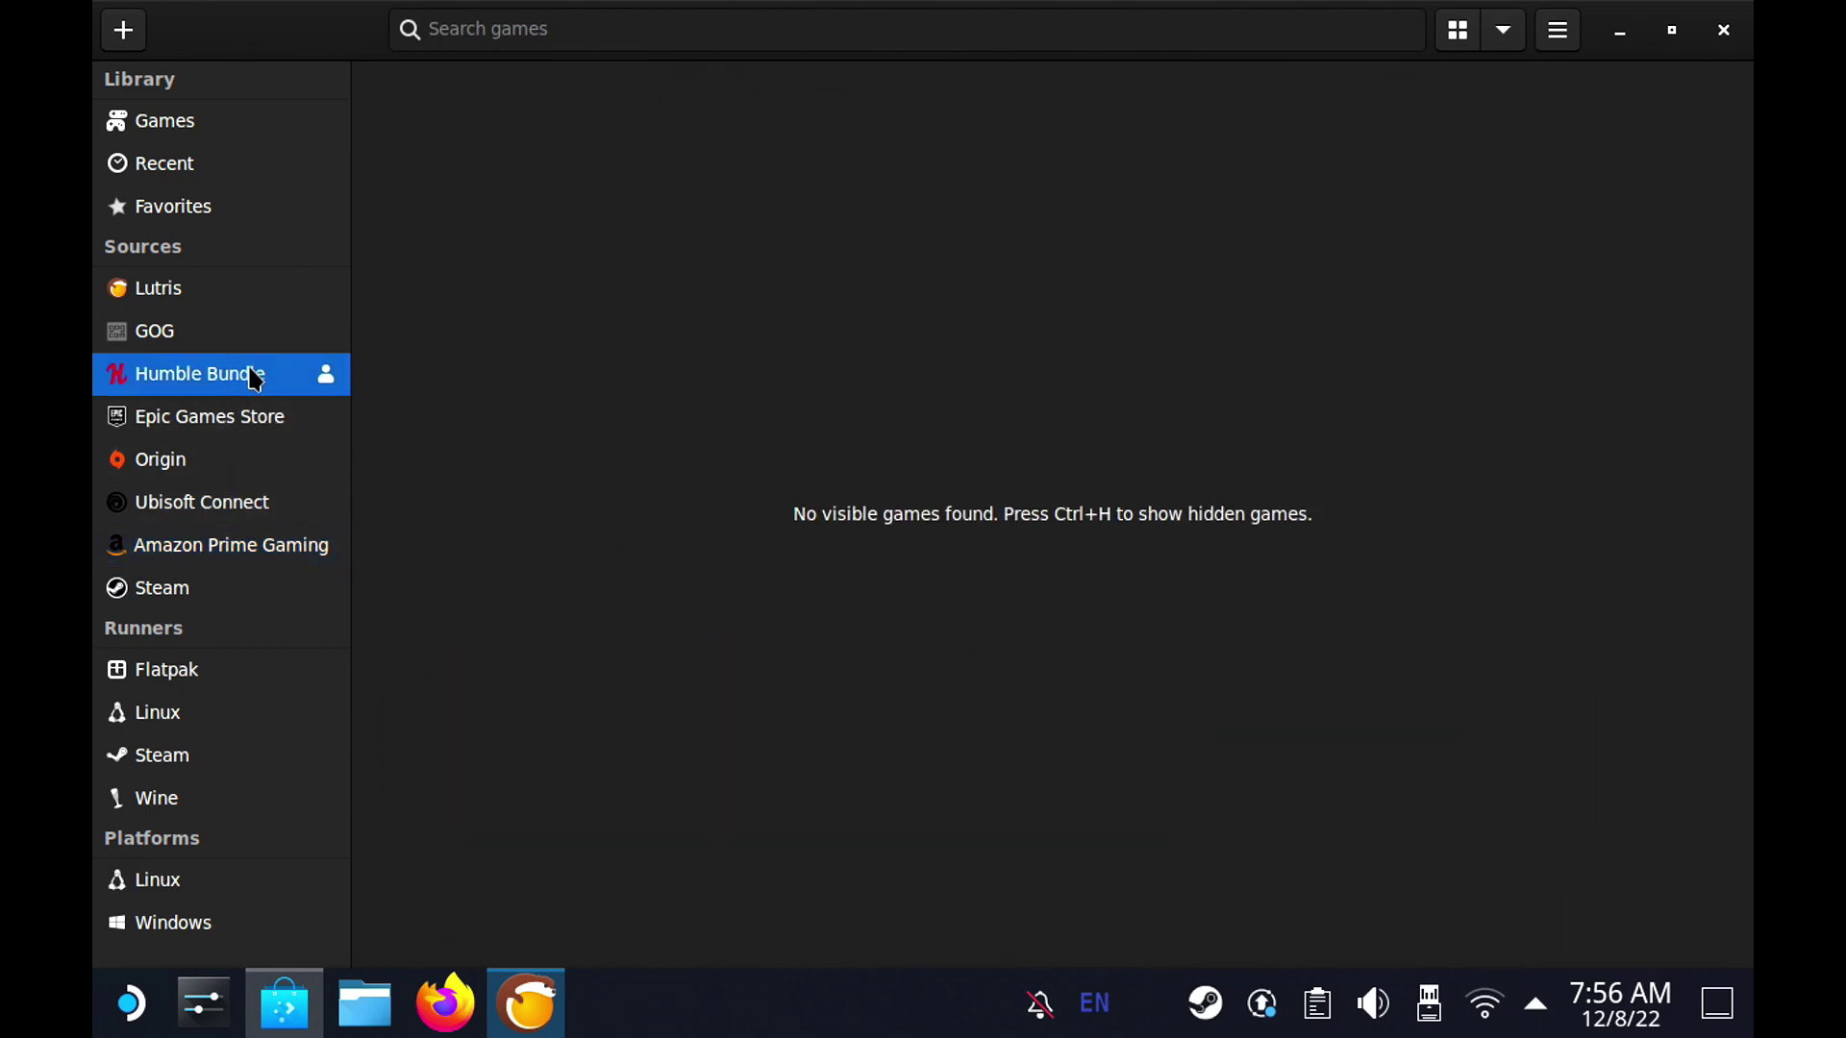
{"action": "left_click", "coordinate": [326, 377]}
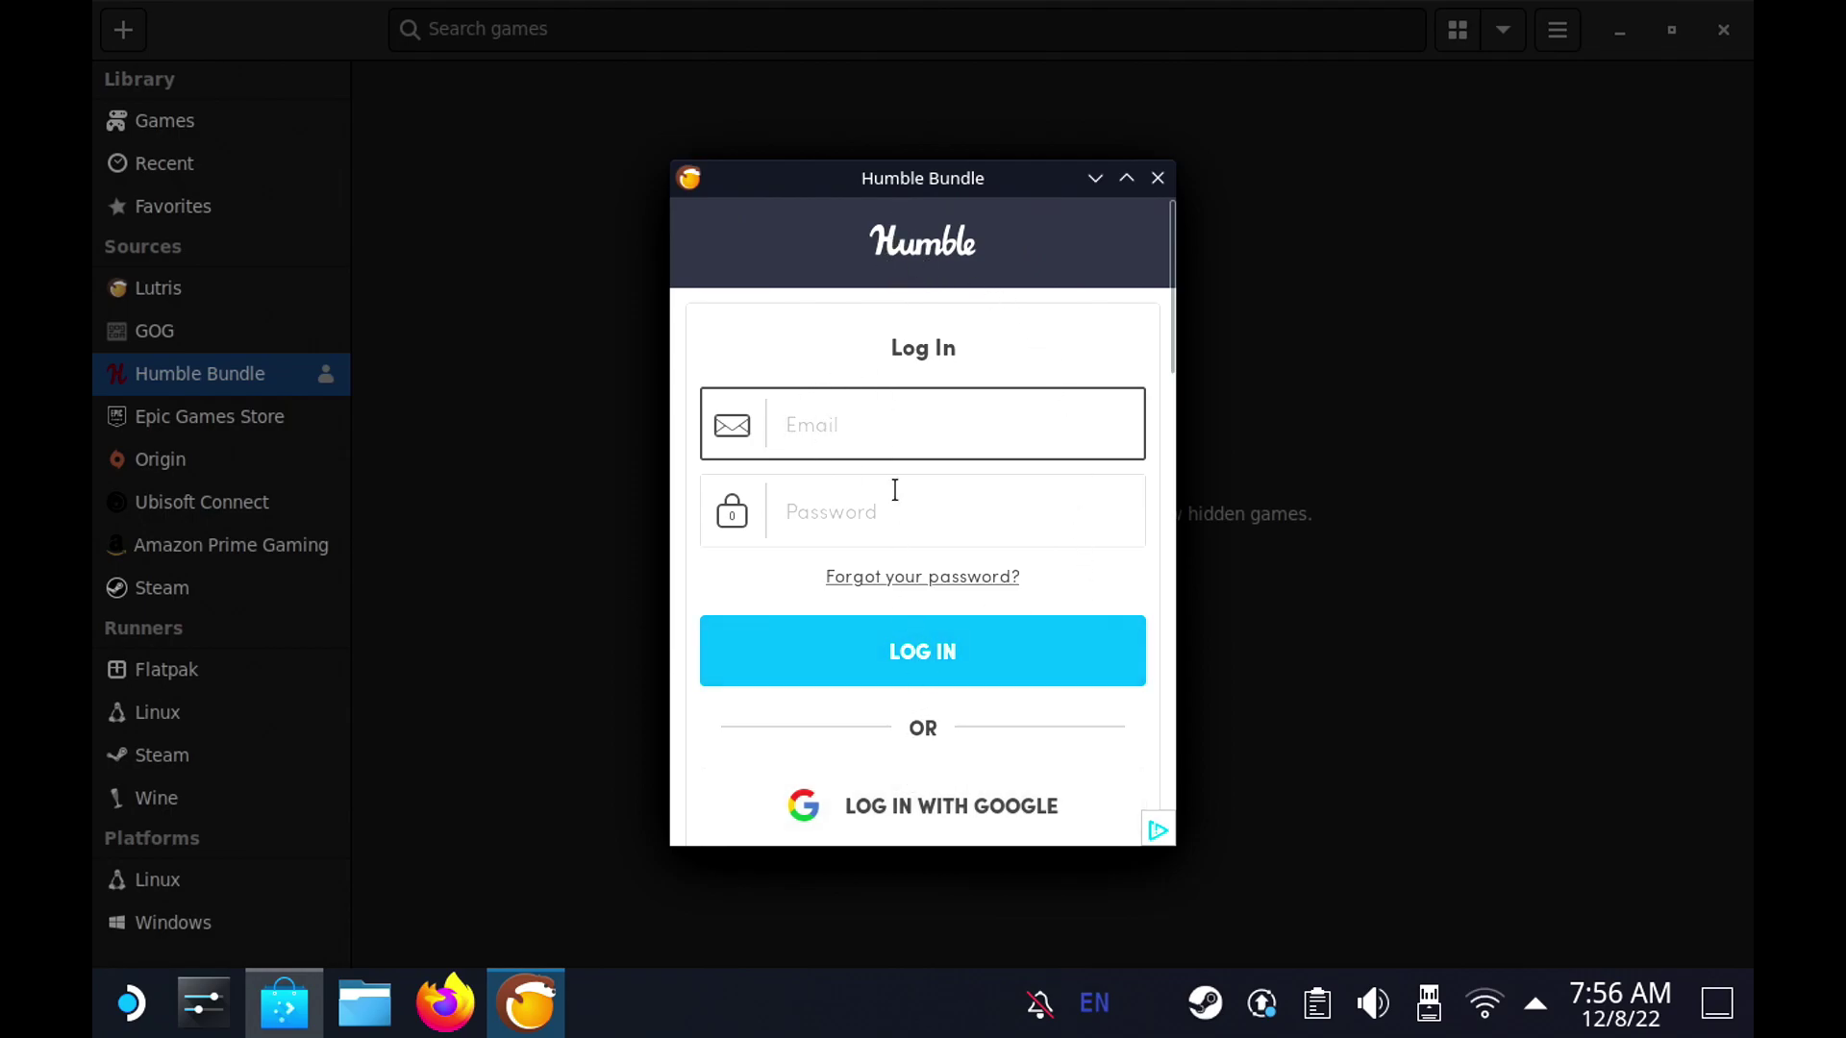
{"action": "left_click", "coordinate": [1159, 179]}
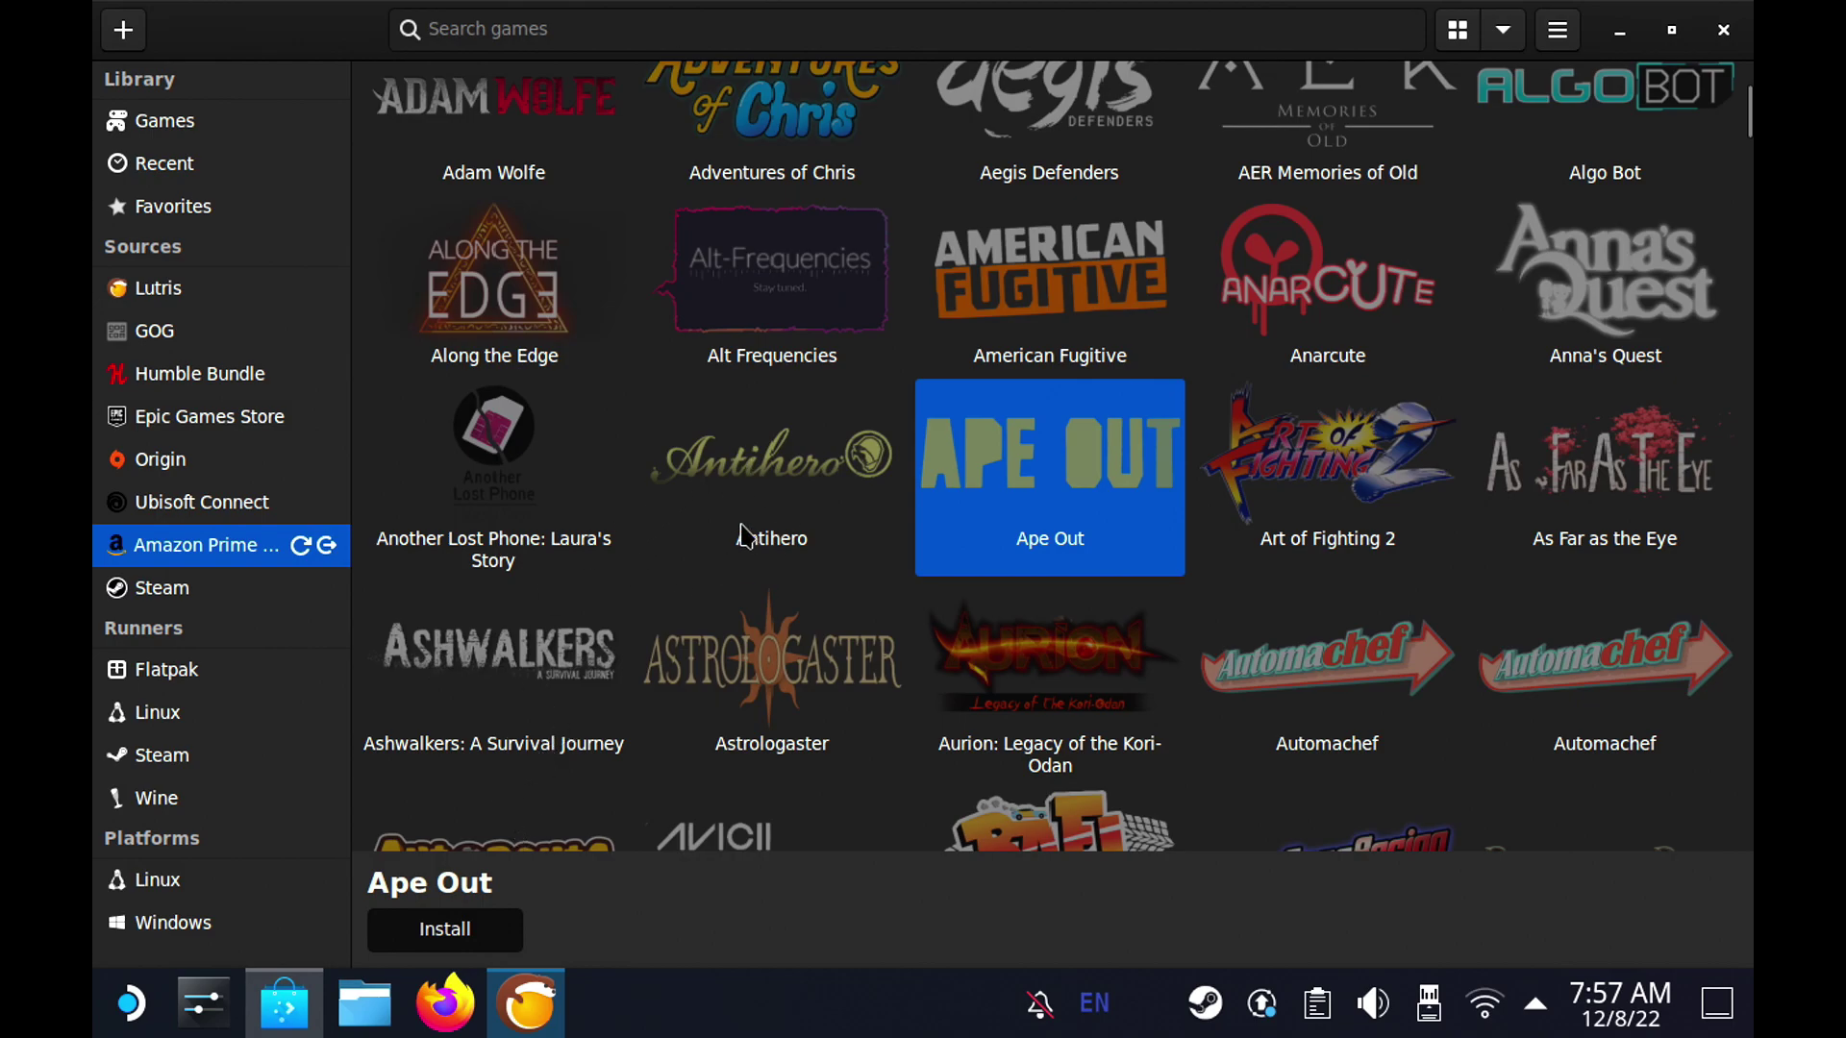
Step: Start installing Ape Out from Amazon Prime Gaming in the default directory with a Steam shortcut
{"action": "left_click", "coordinate": [539, 928]}
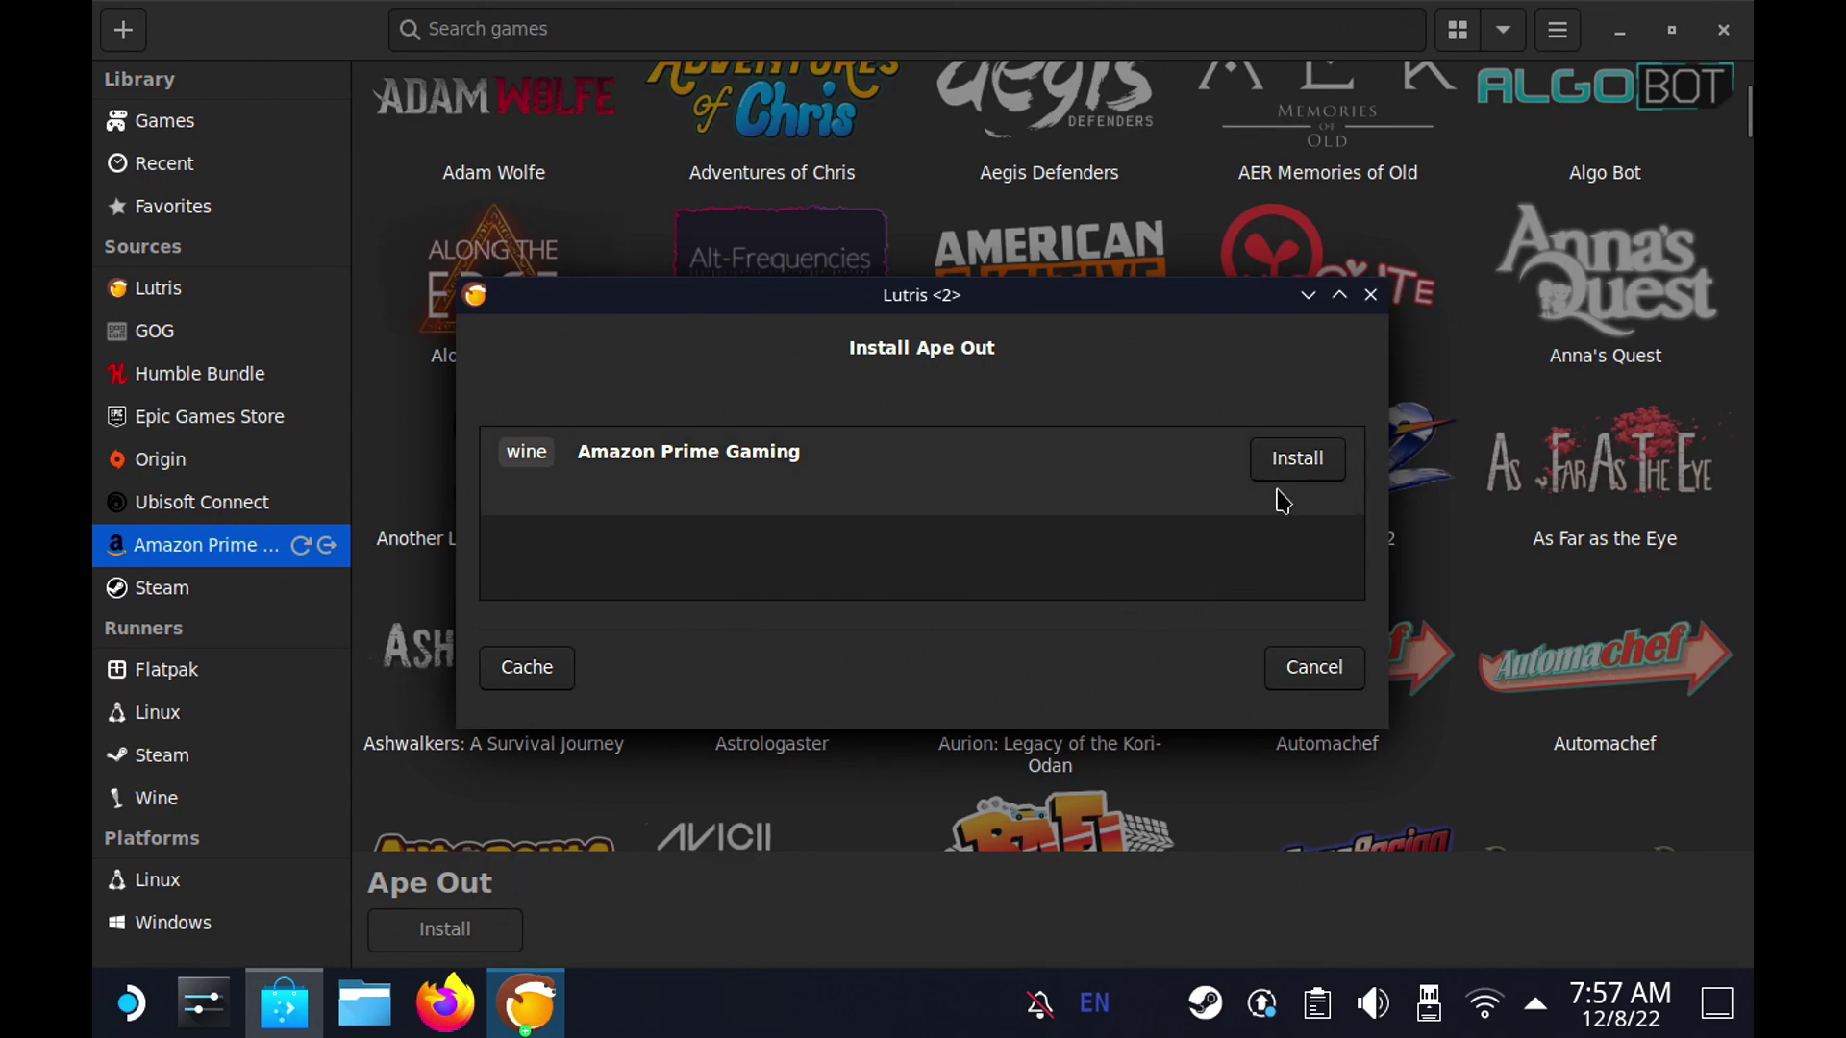
{"action": "left_click", "coordinate": [1293, 463]}
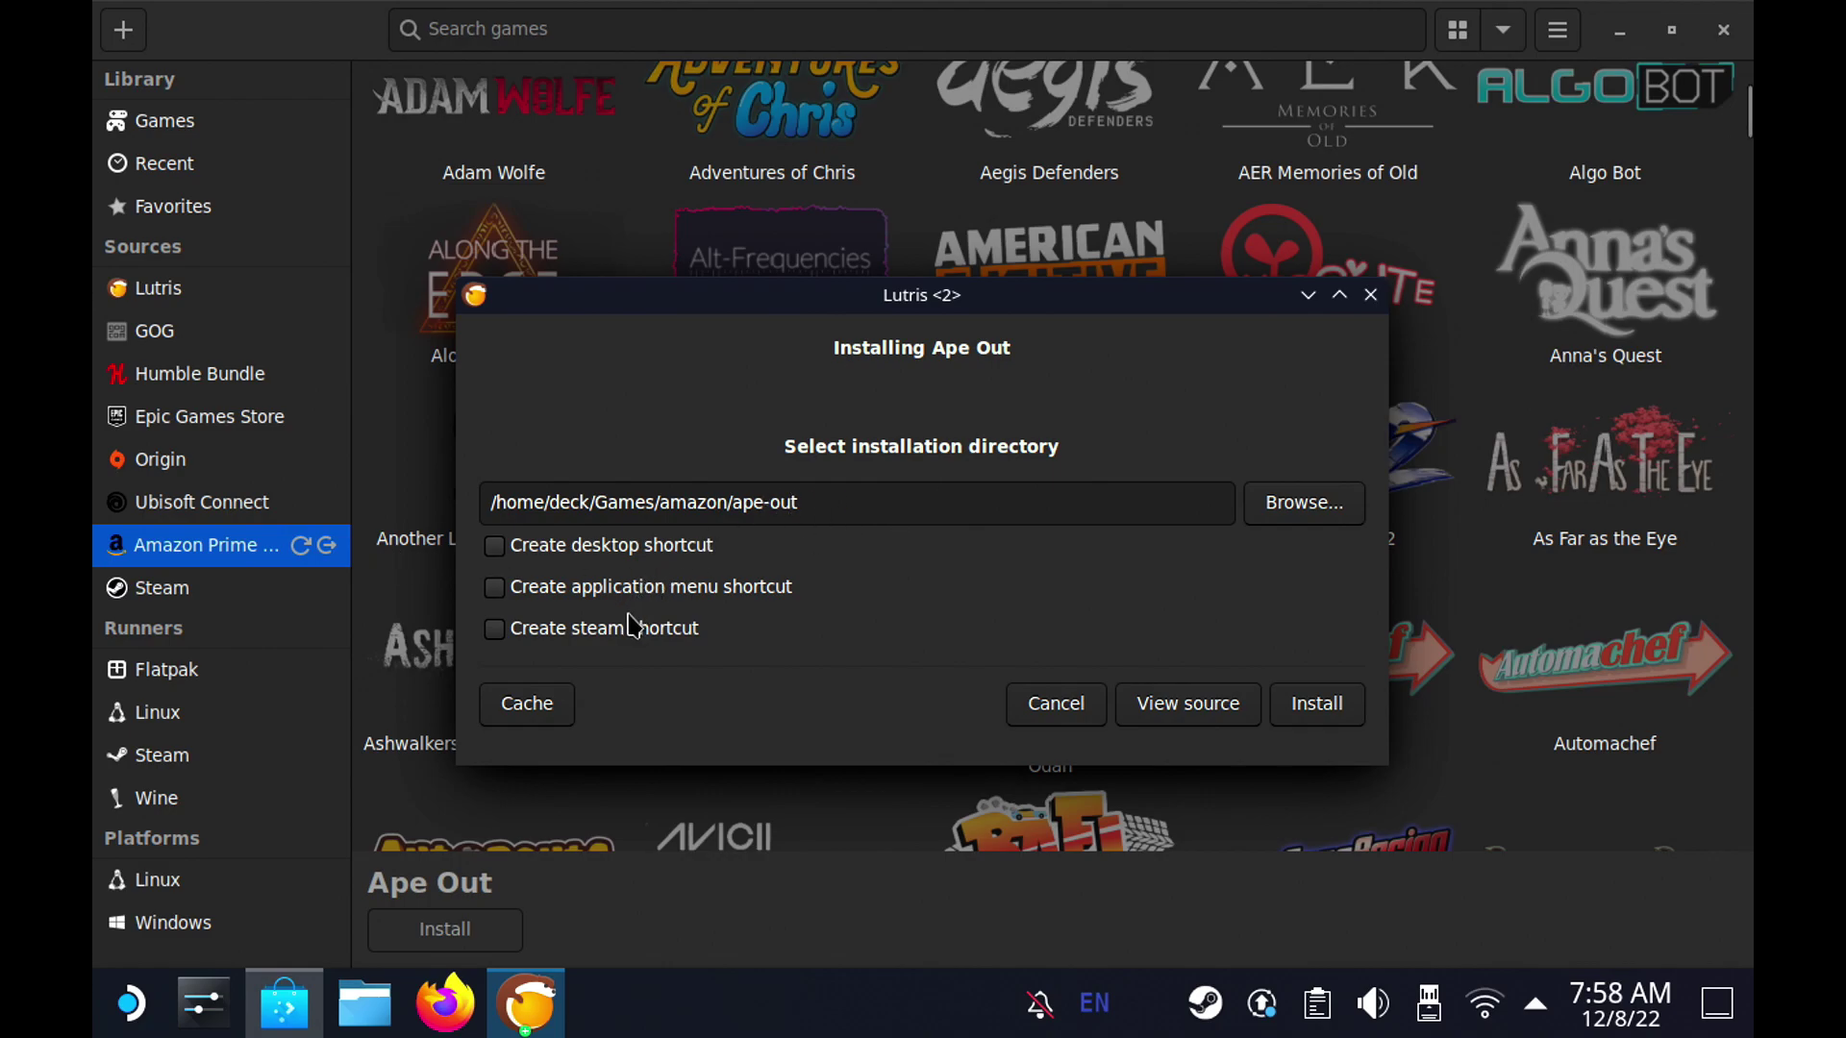
{"action": "left_click", "coordinate": [520, 639]}
{"action": "left_click", "coordinate": [1323, 711]}
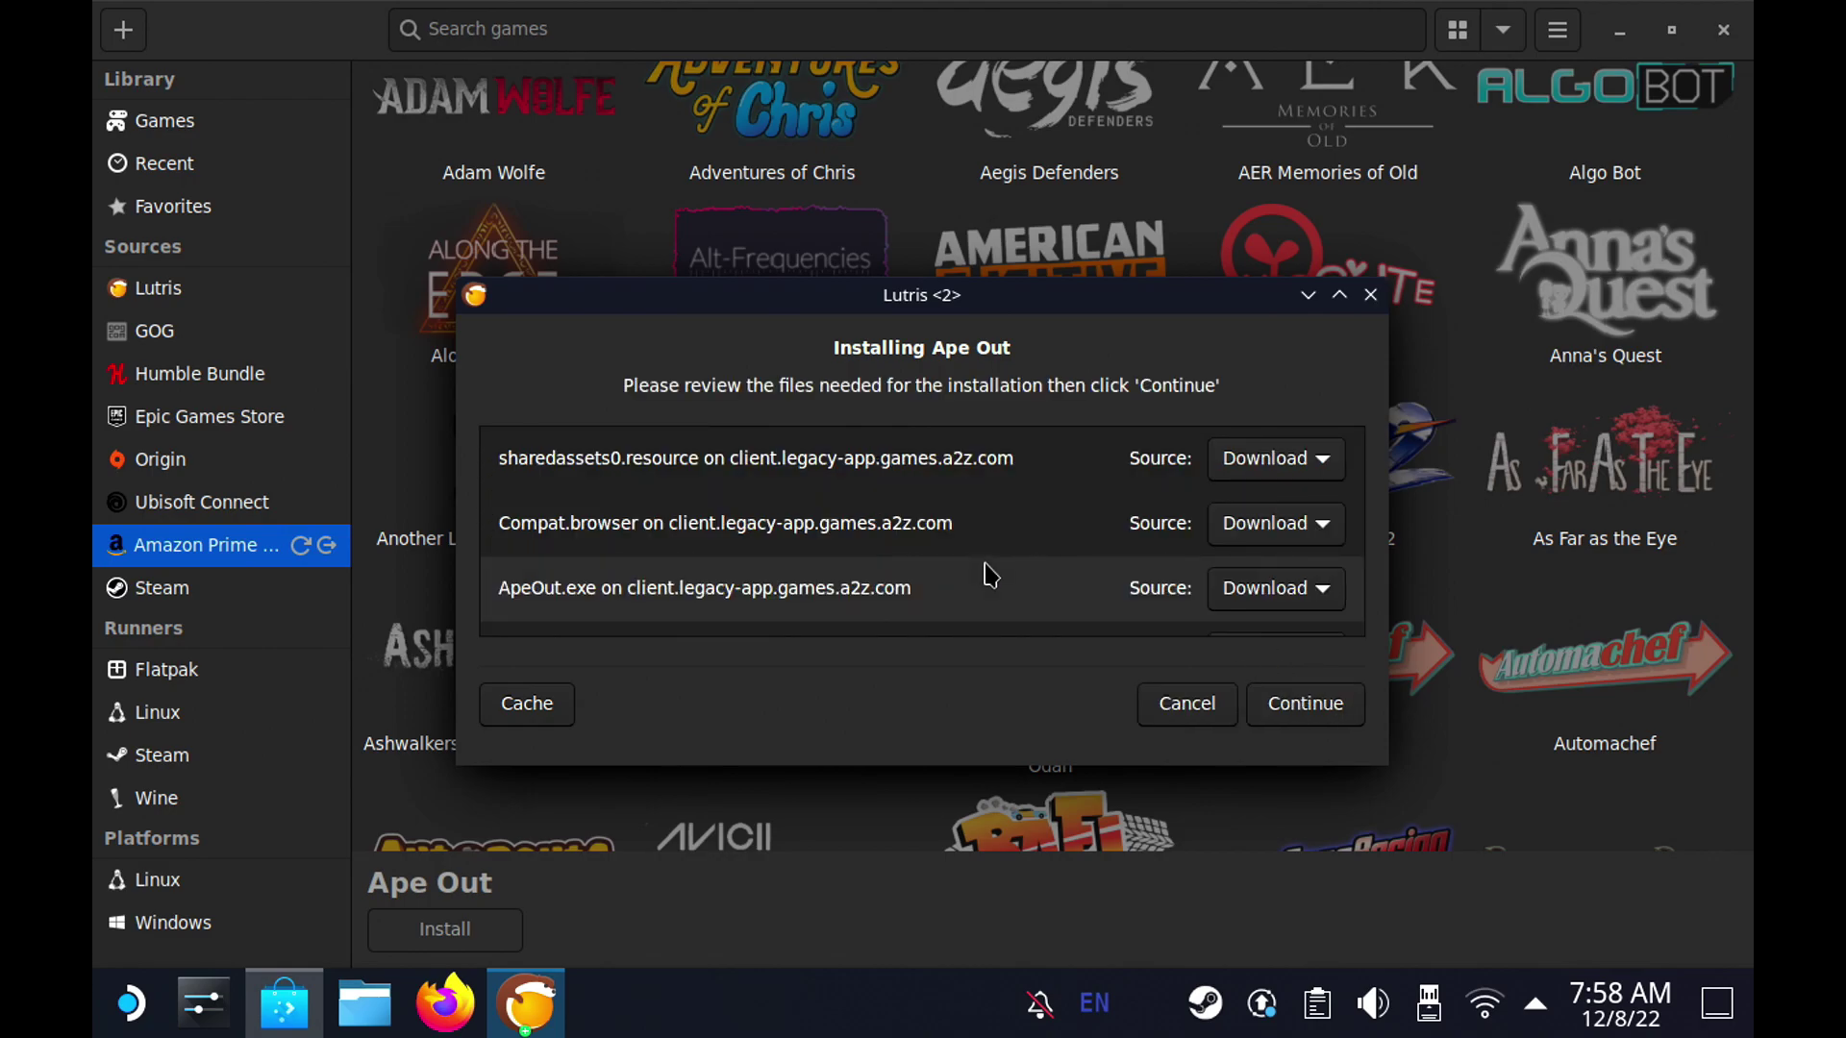
Step: Complete the Ape Out installation using the downloaded files and return to the Games library
{"action": "left_click", "coordinate": [1342, 719]}
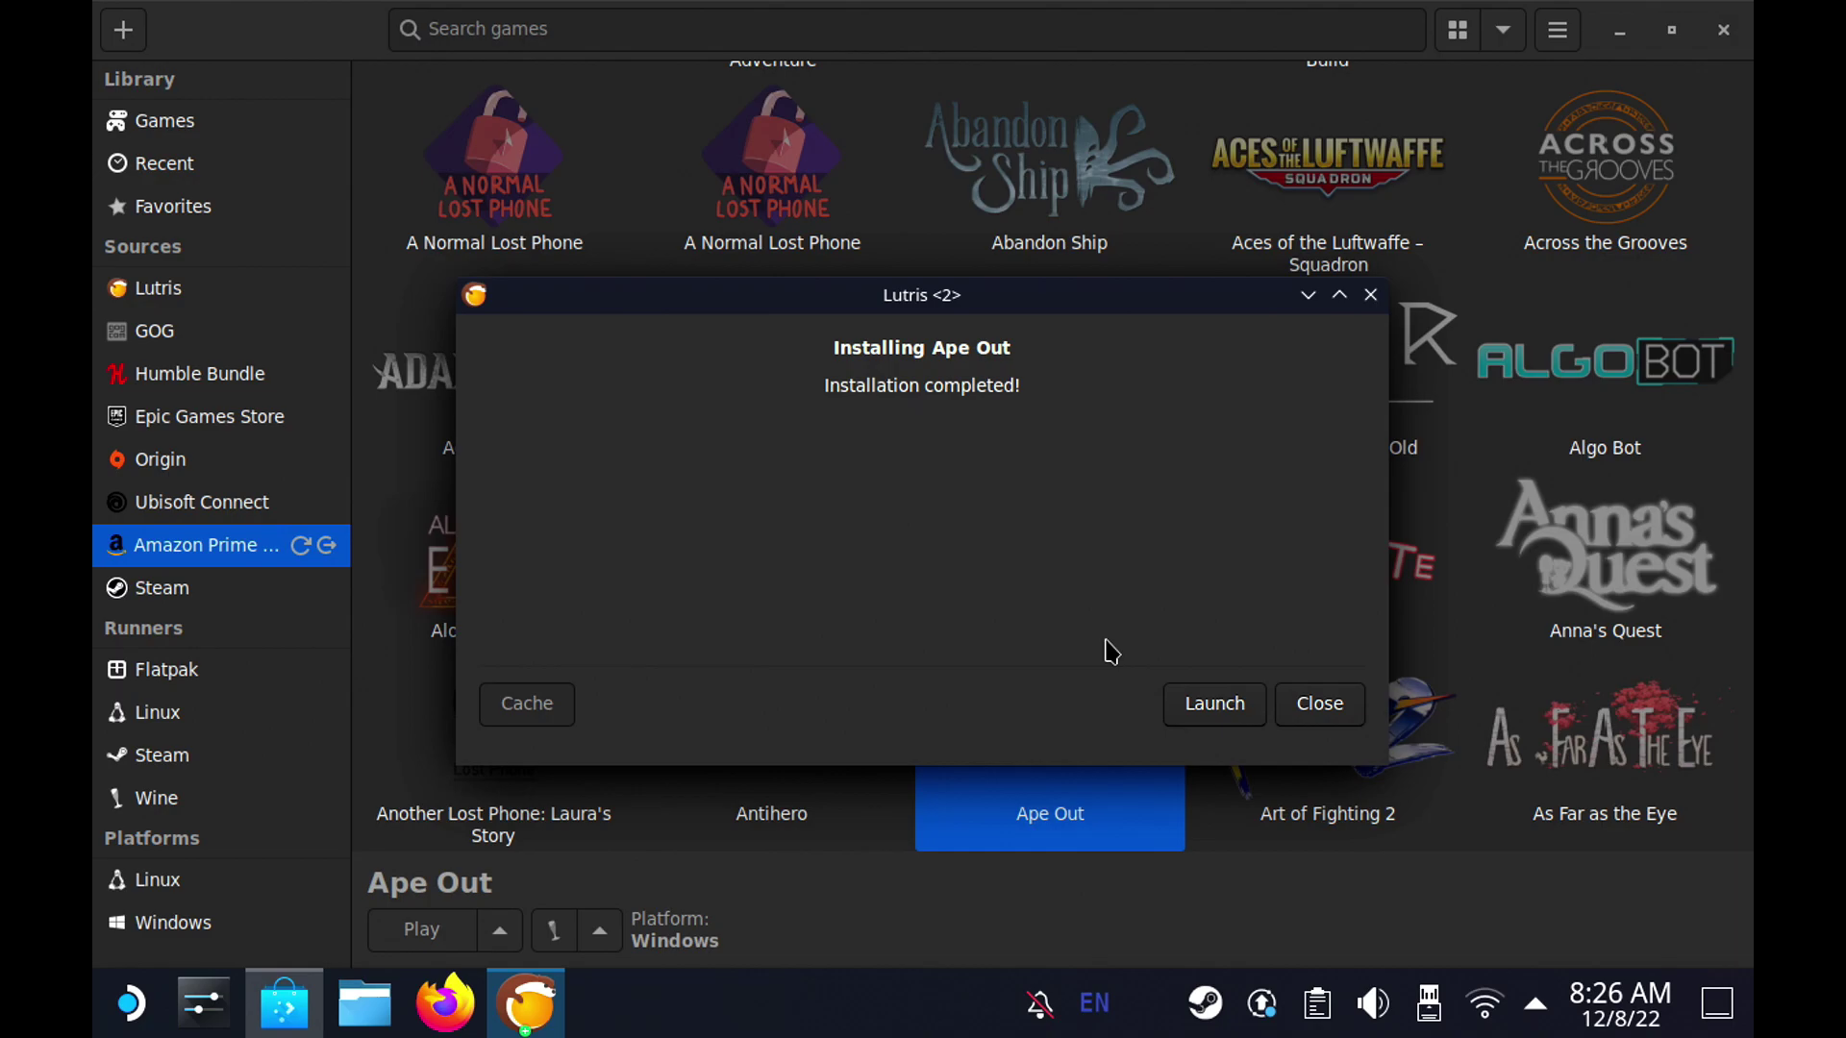
{"action": "left_click", "coordinate": [1320, 710]}
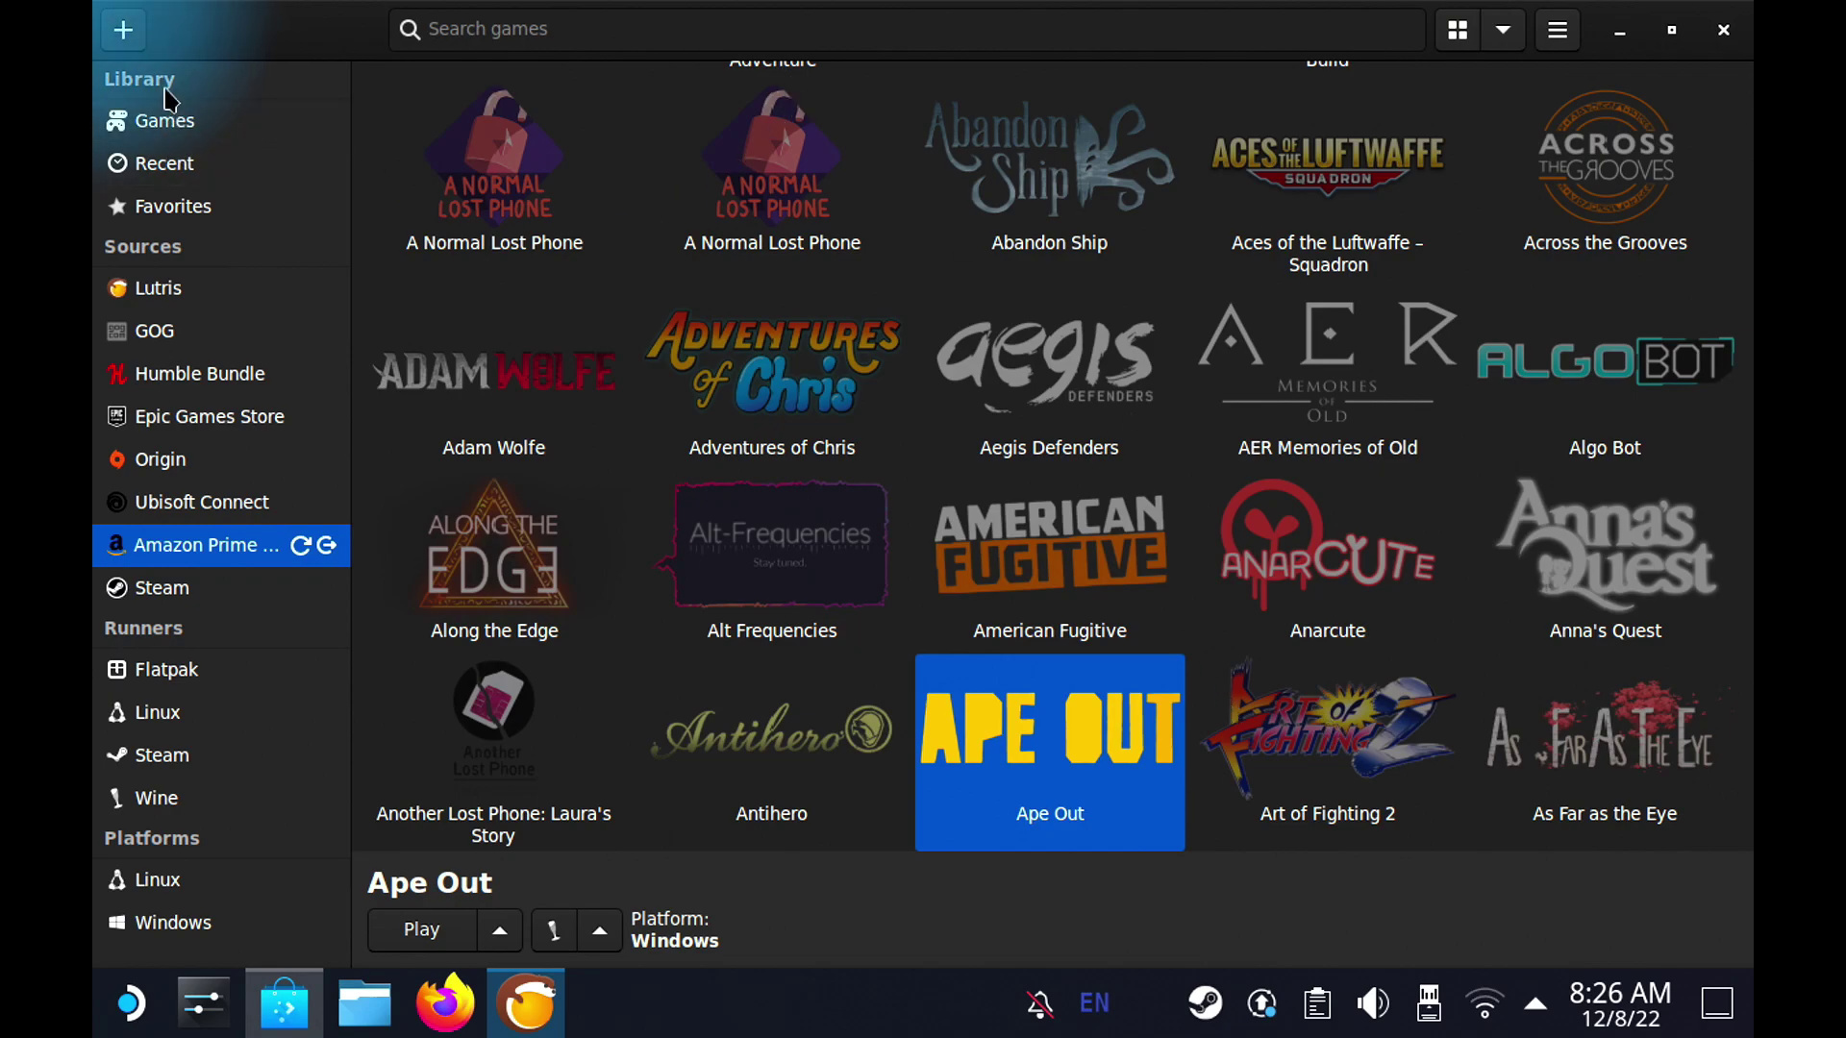
{"action": "left_click", "coordinate": [204, 135]}
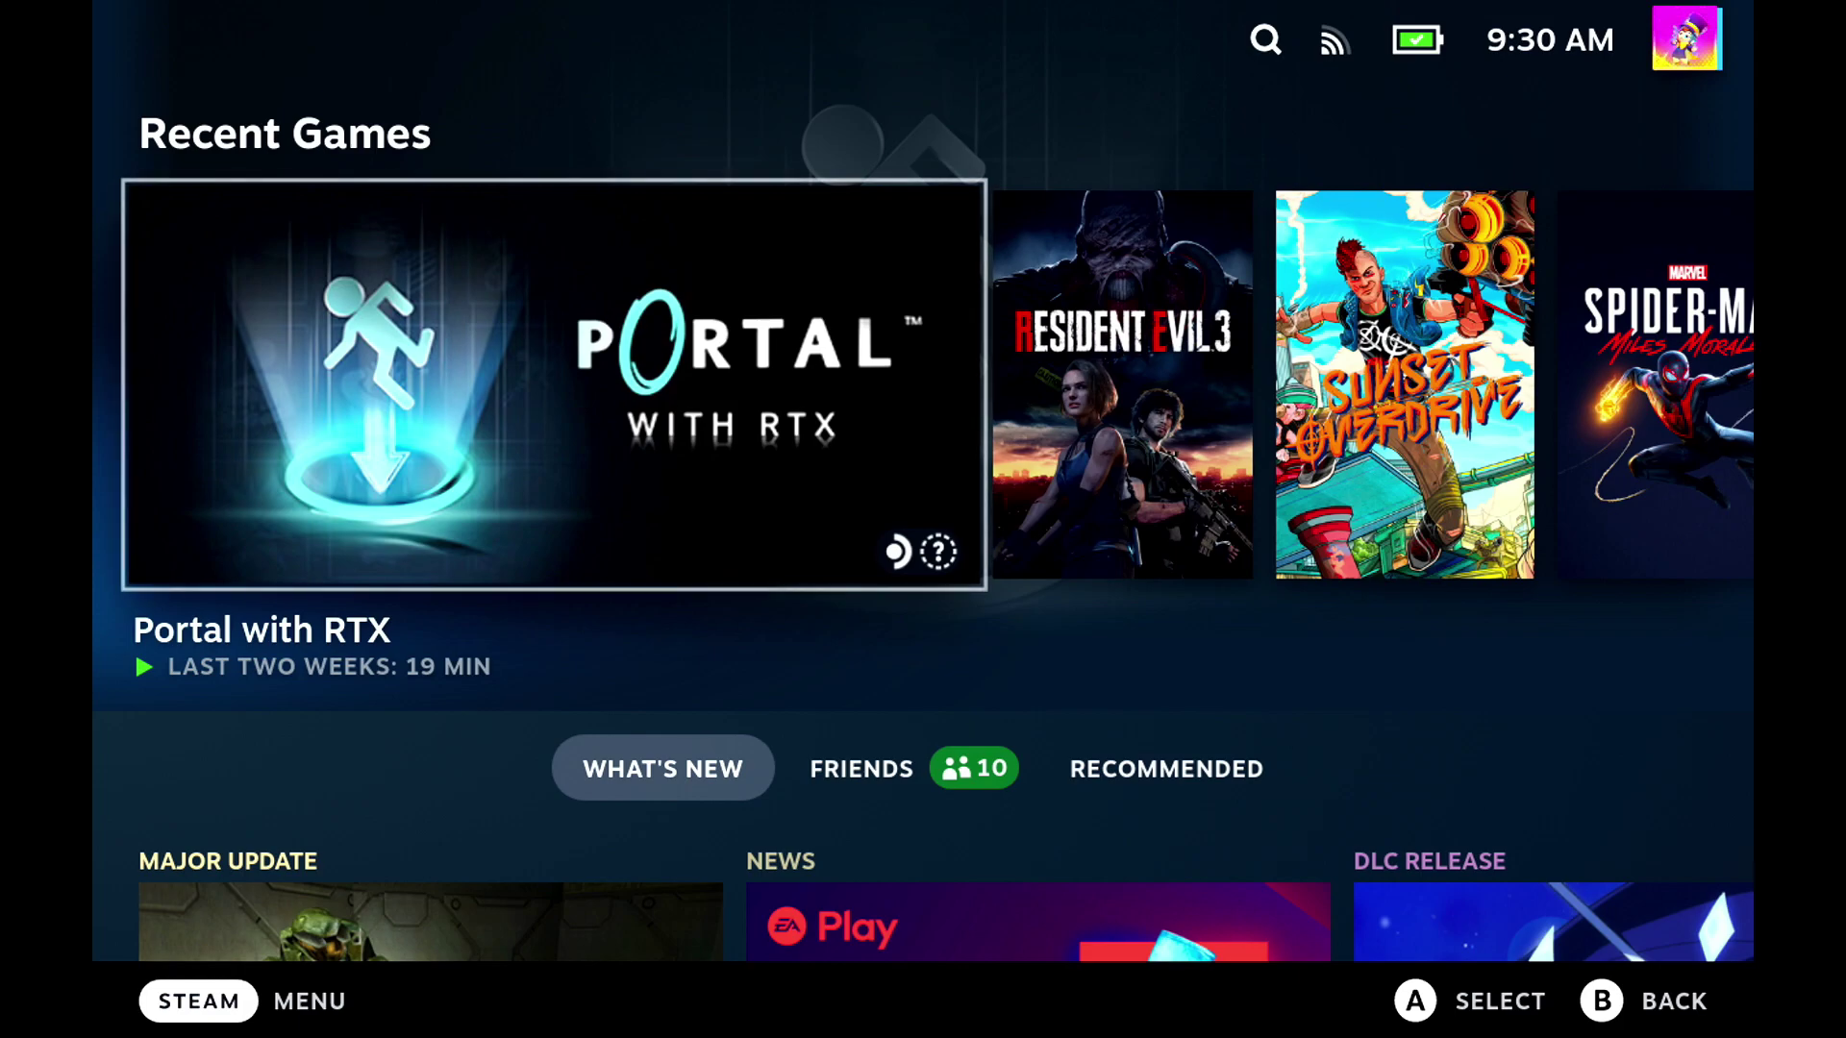
Step: Switch to Steam's gaming mode and show the Collections section of the game library
{"action": "key", "text": "super"}
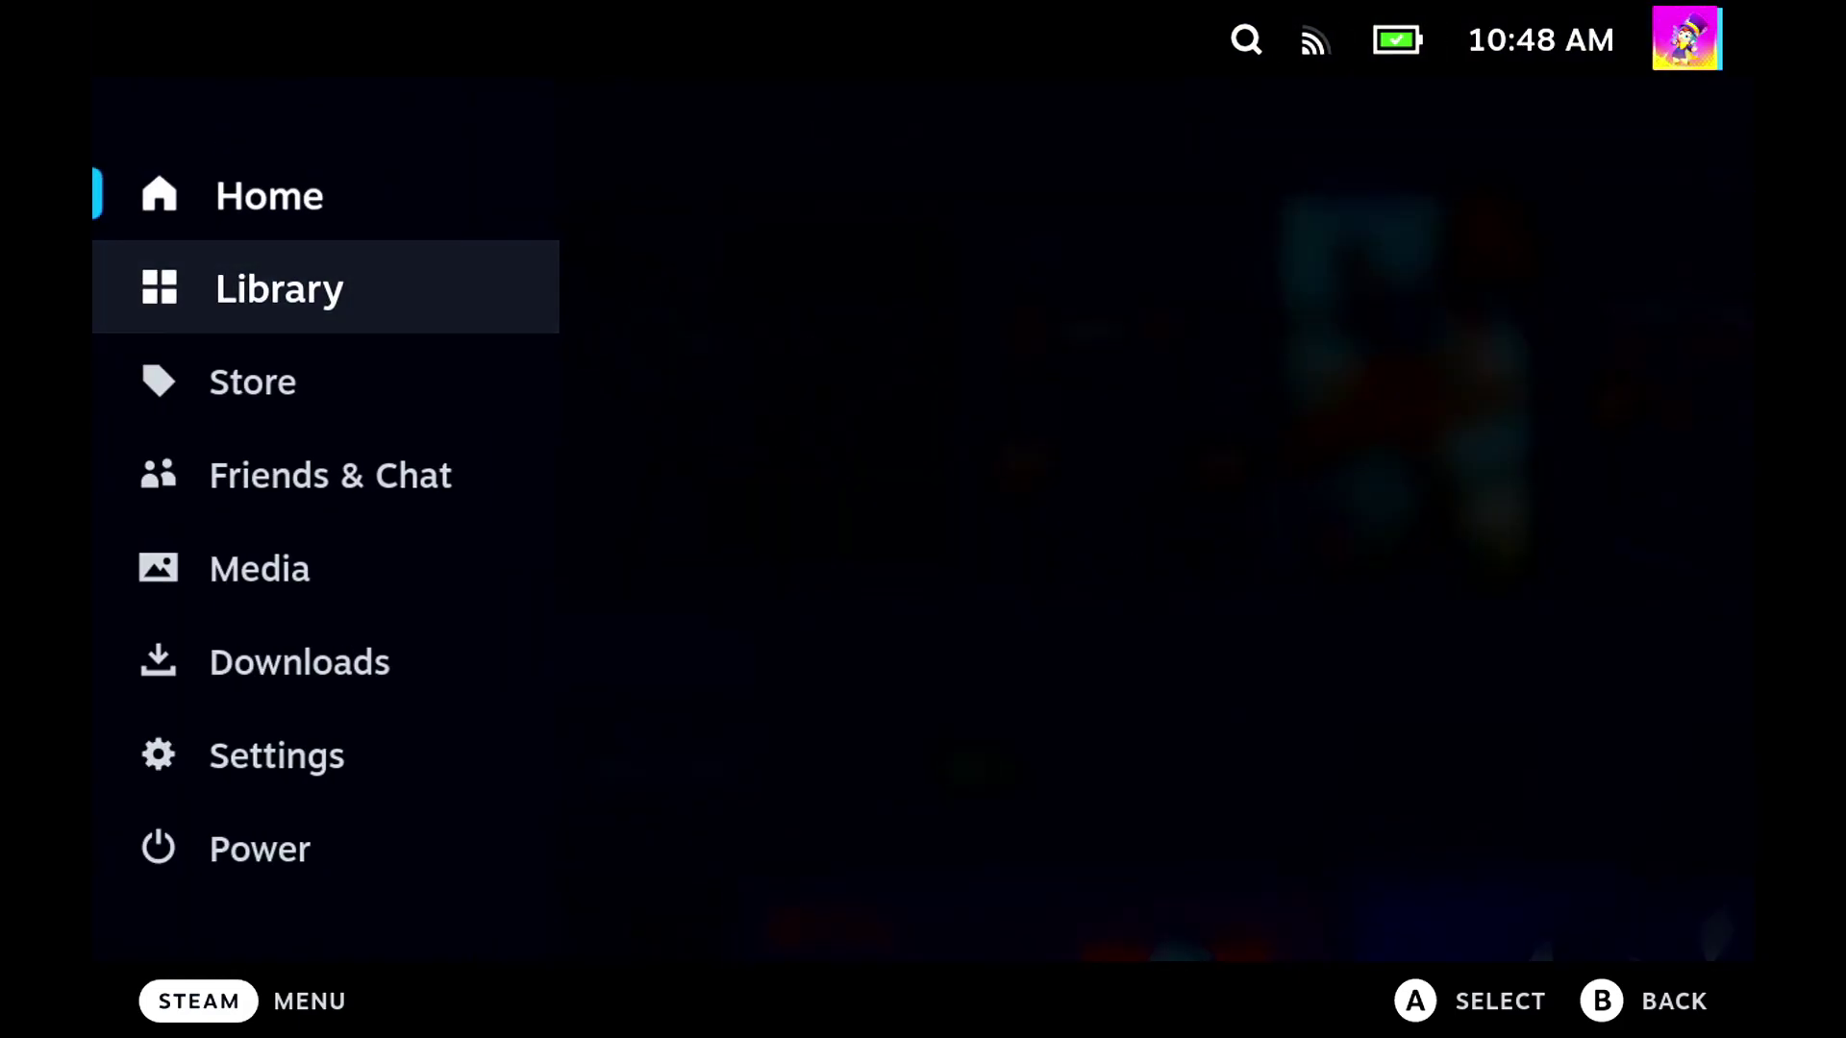
{"action": "key", "text": "Return"}
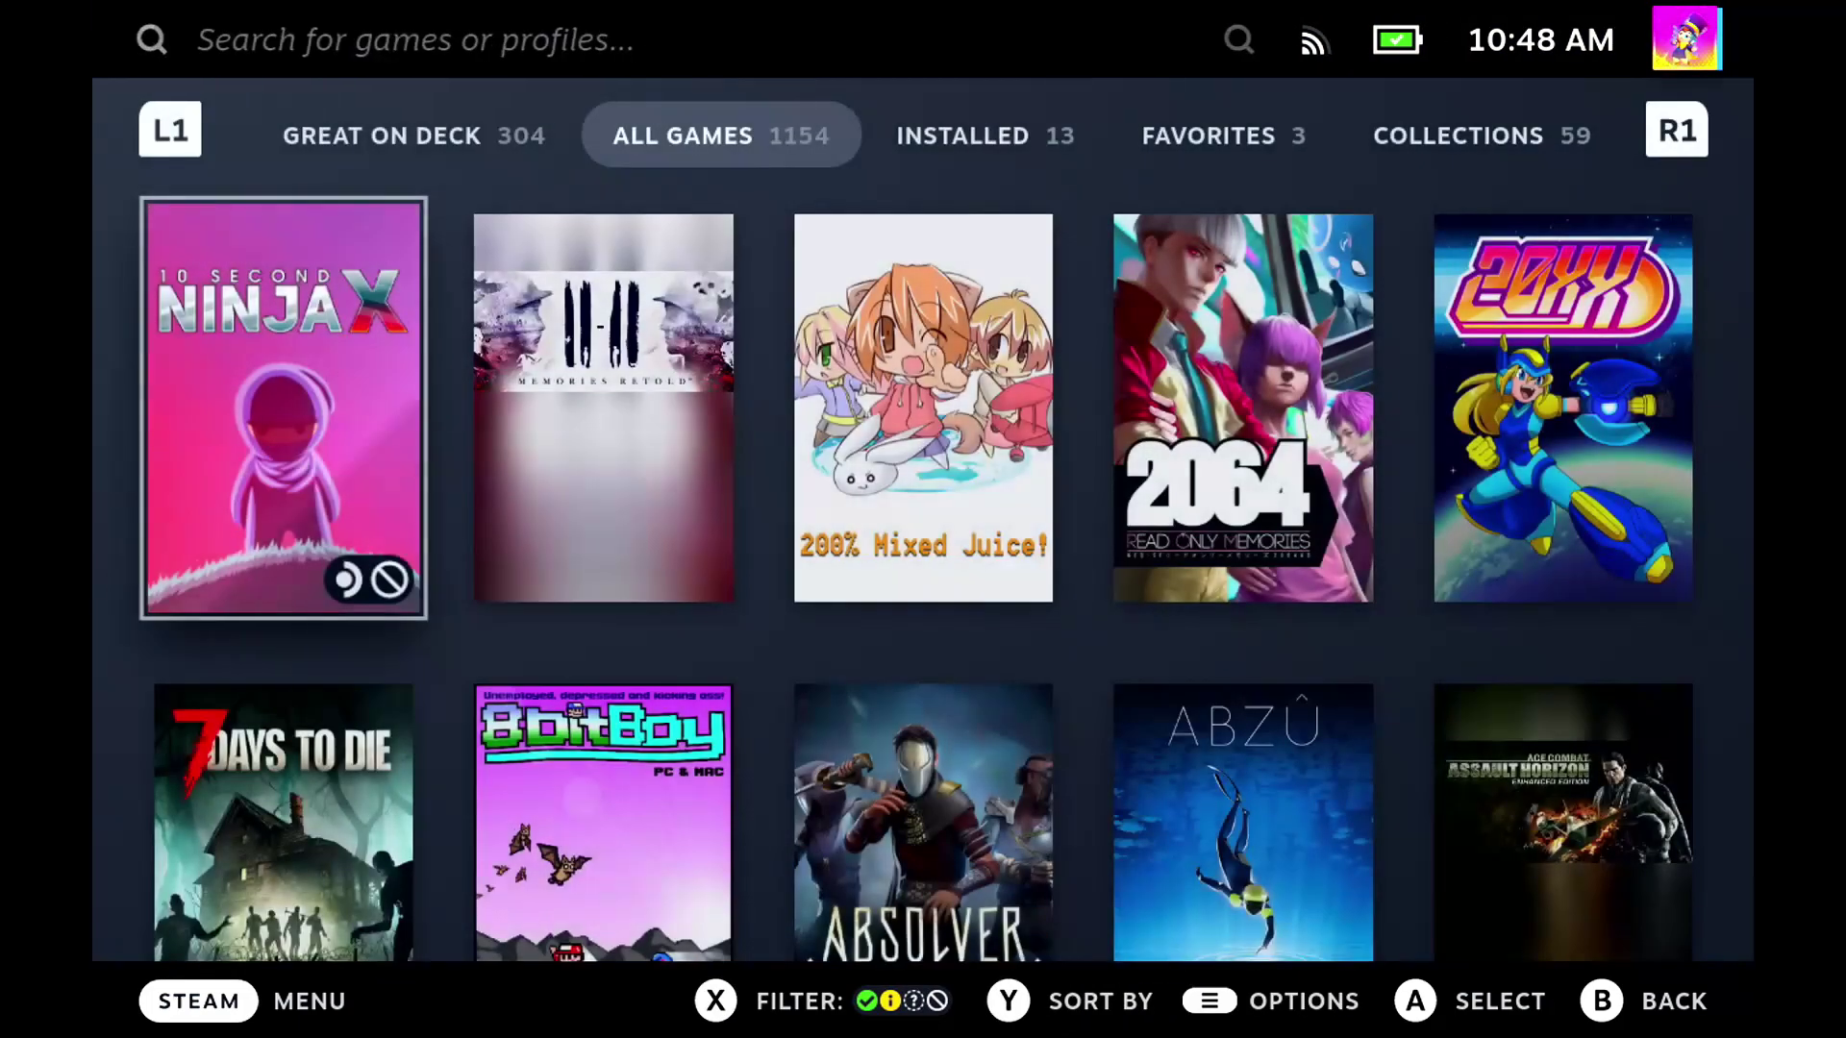
{"action": "key", "text": "Tab"}
{"action": "key", "text": "Tab"}
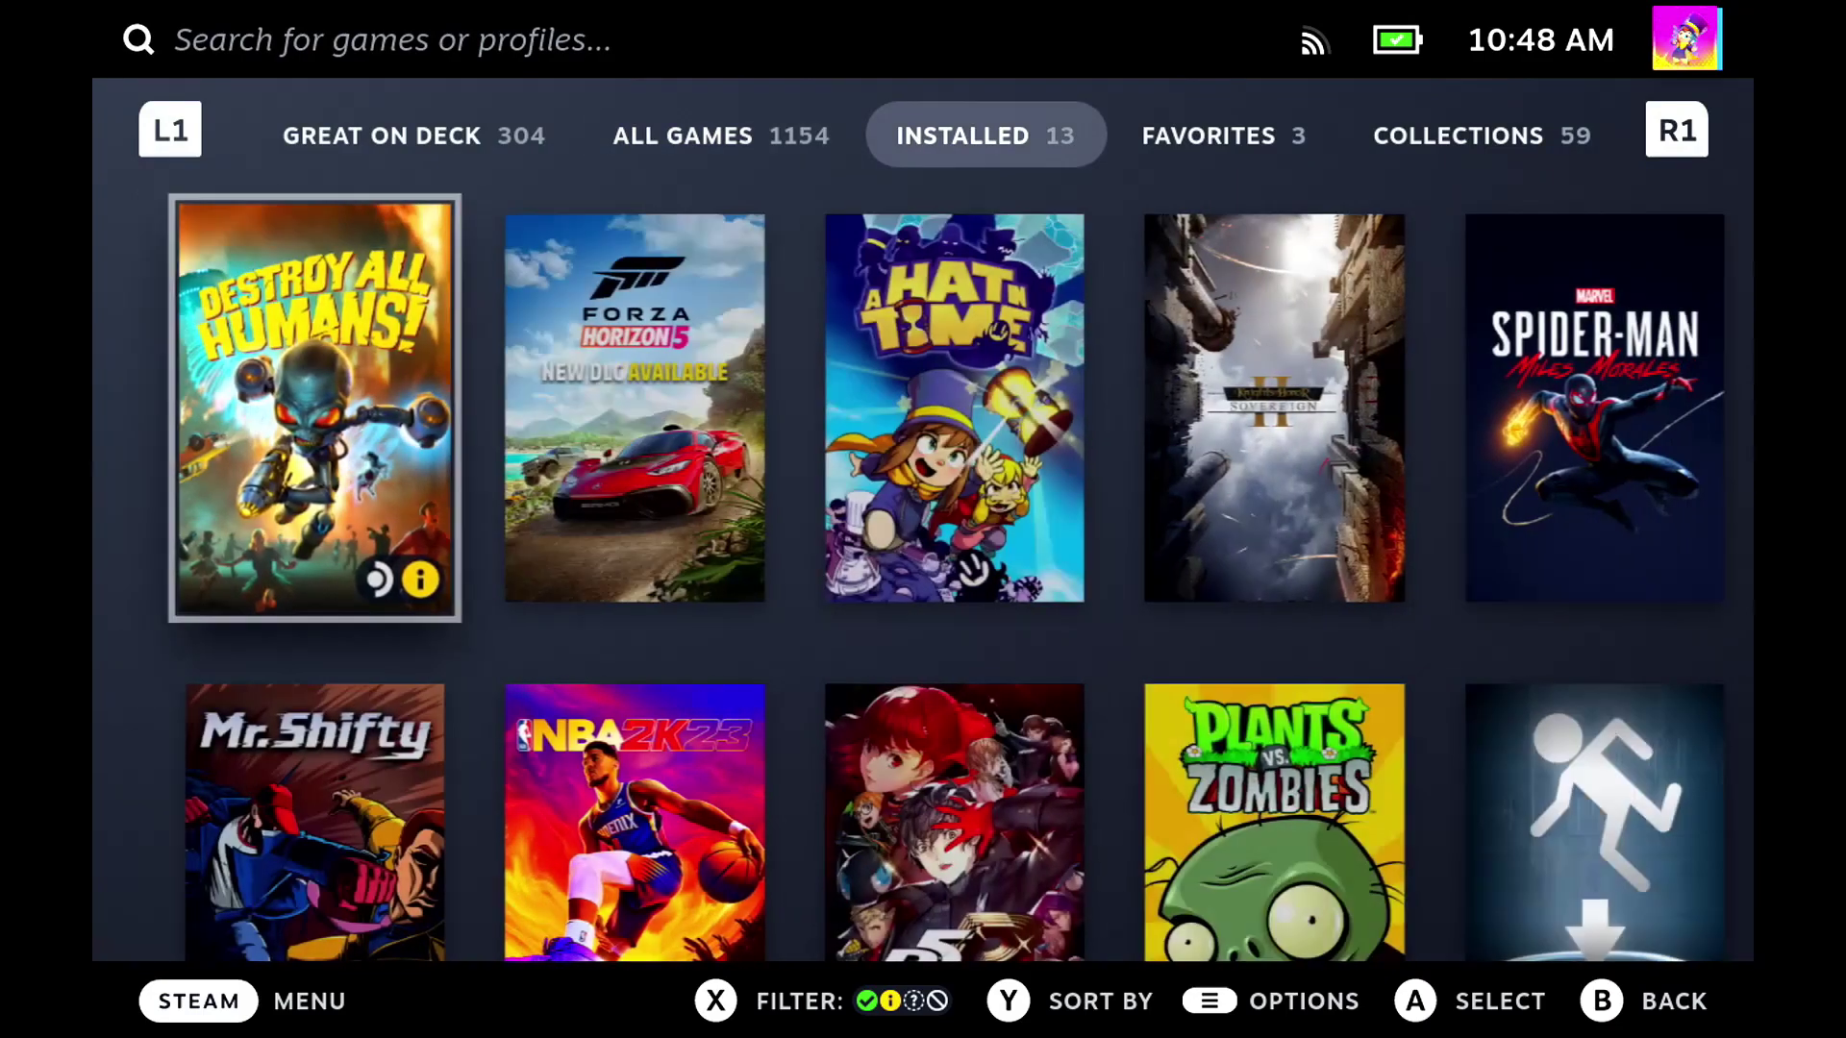
{"action": "key", "text": "Tab"}
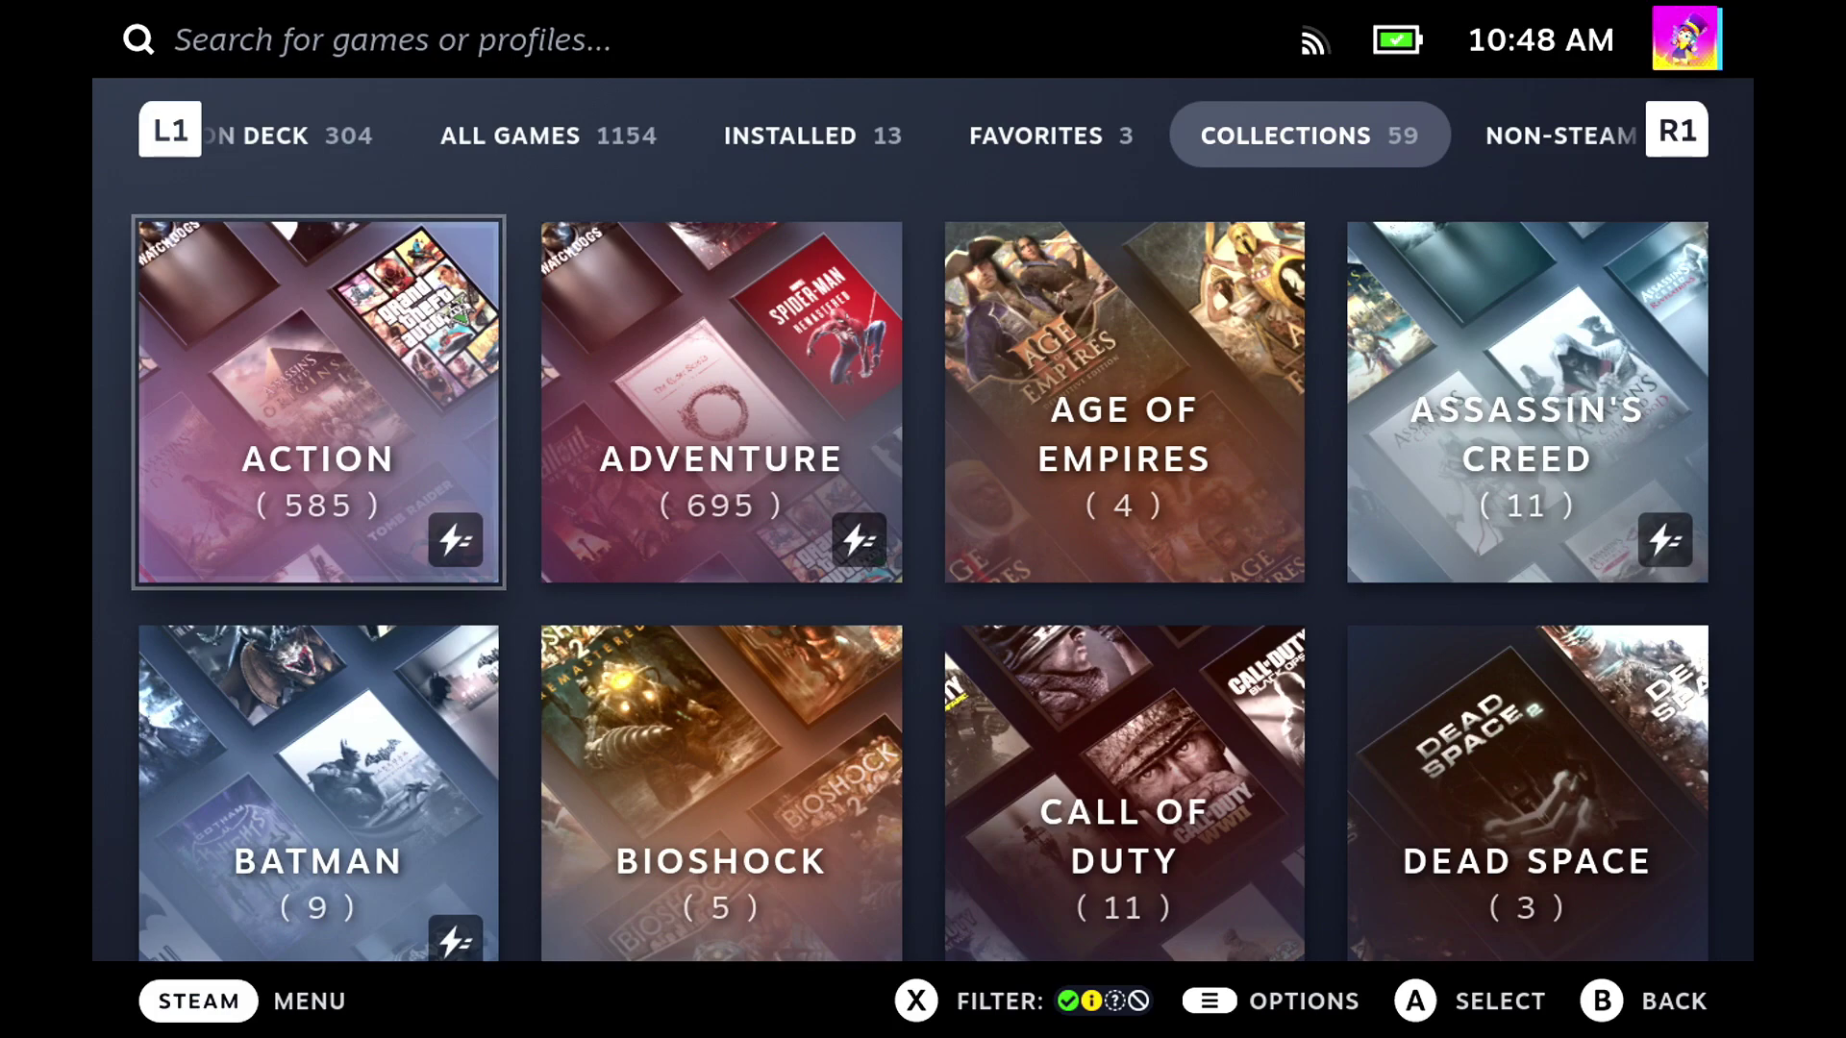
Step: Look through the library's game collections from Action down to the row starting with Sports
{"action": "key", "text": "Down"}
{"action": "key", "text": "Down"}
{"action": "key", "text": "Down"}
{"action": "key", "text": "Down"}
{"action": "key", "text": "Down"}
{"action": "key", "text": "Down"}
{"action": "key", "text": "Down"}
{"action": "key", "text": "Down"}
{"action": "key", "text": "Down"}
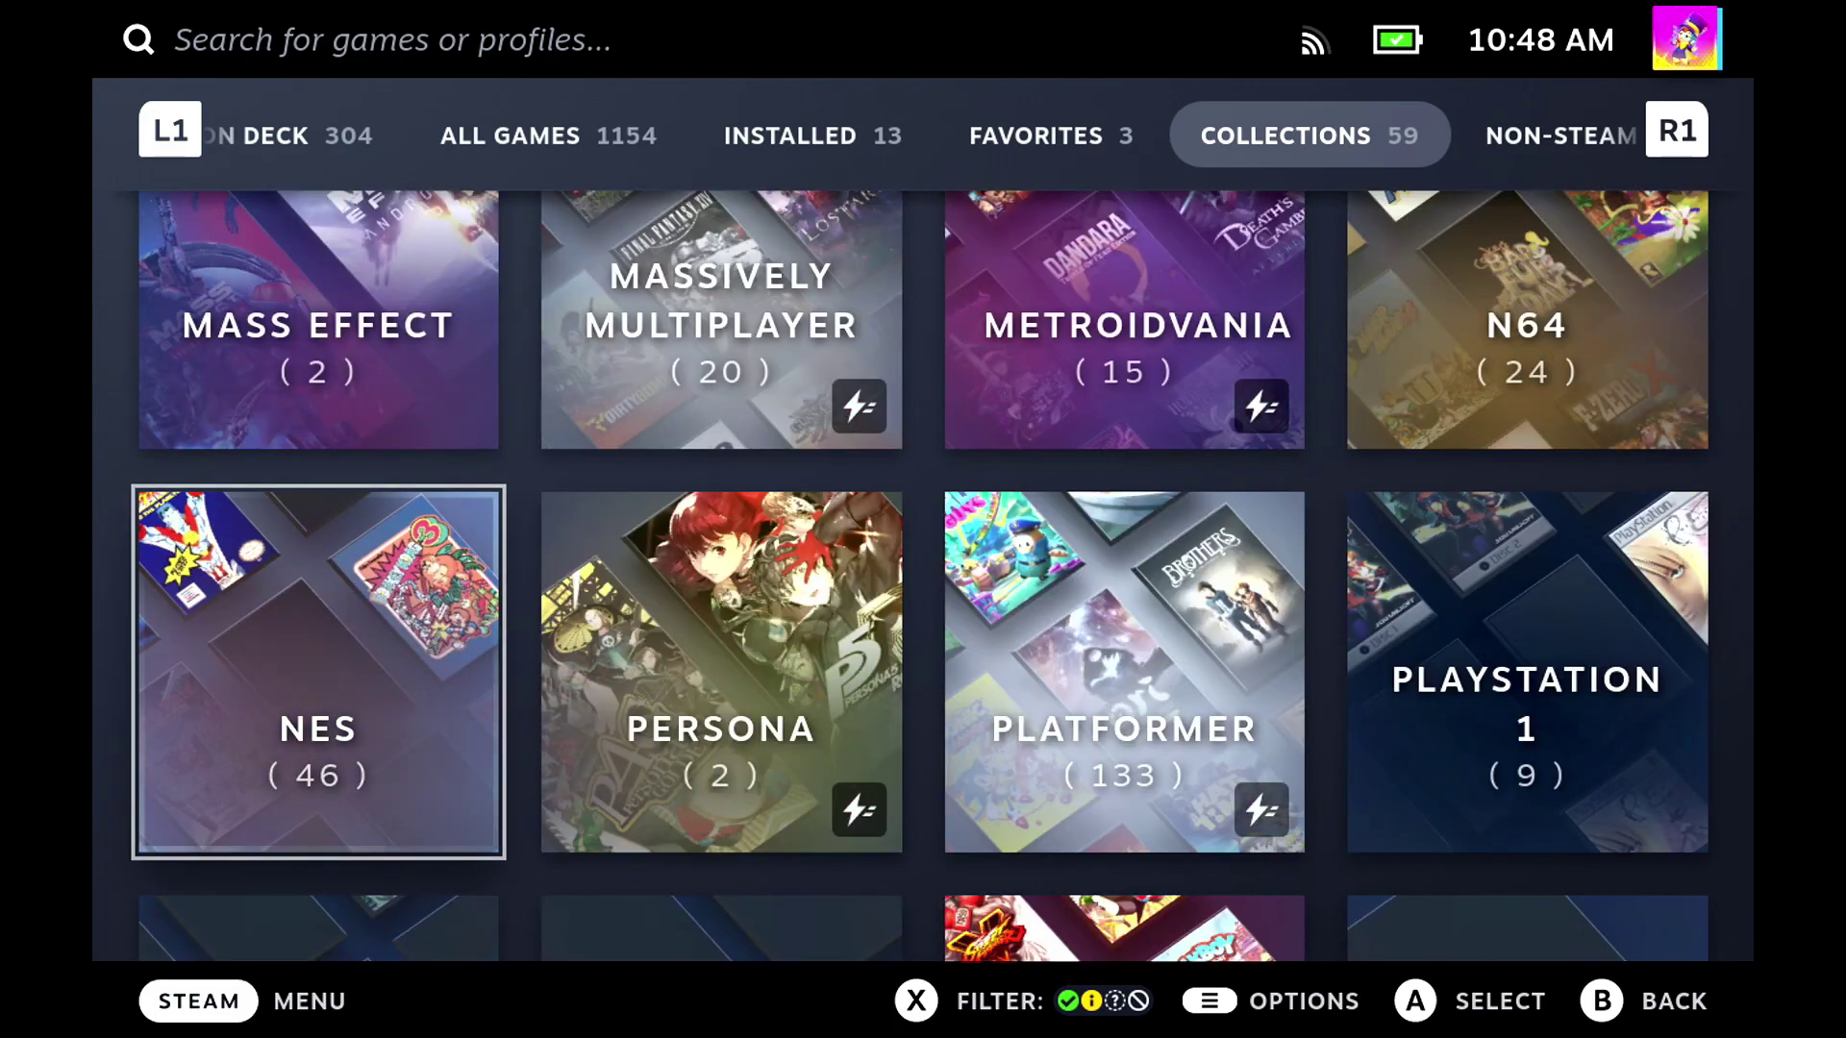
{"action": "key", "text": "Down"}
{"action": "key", "text": "Down"}
{"action": "key", "text": "Down"}
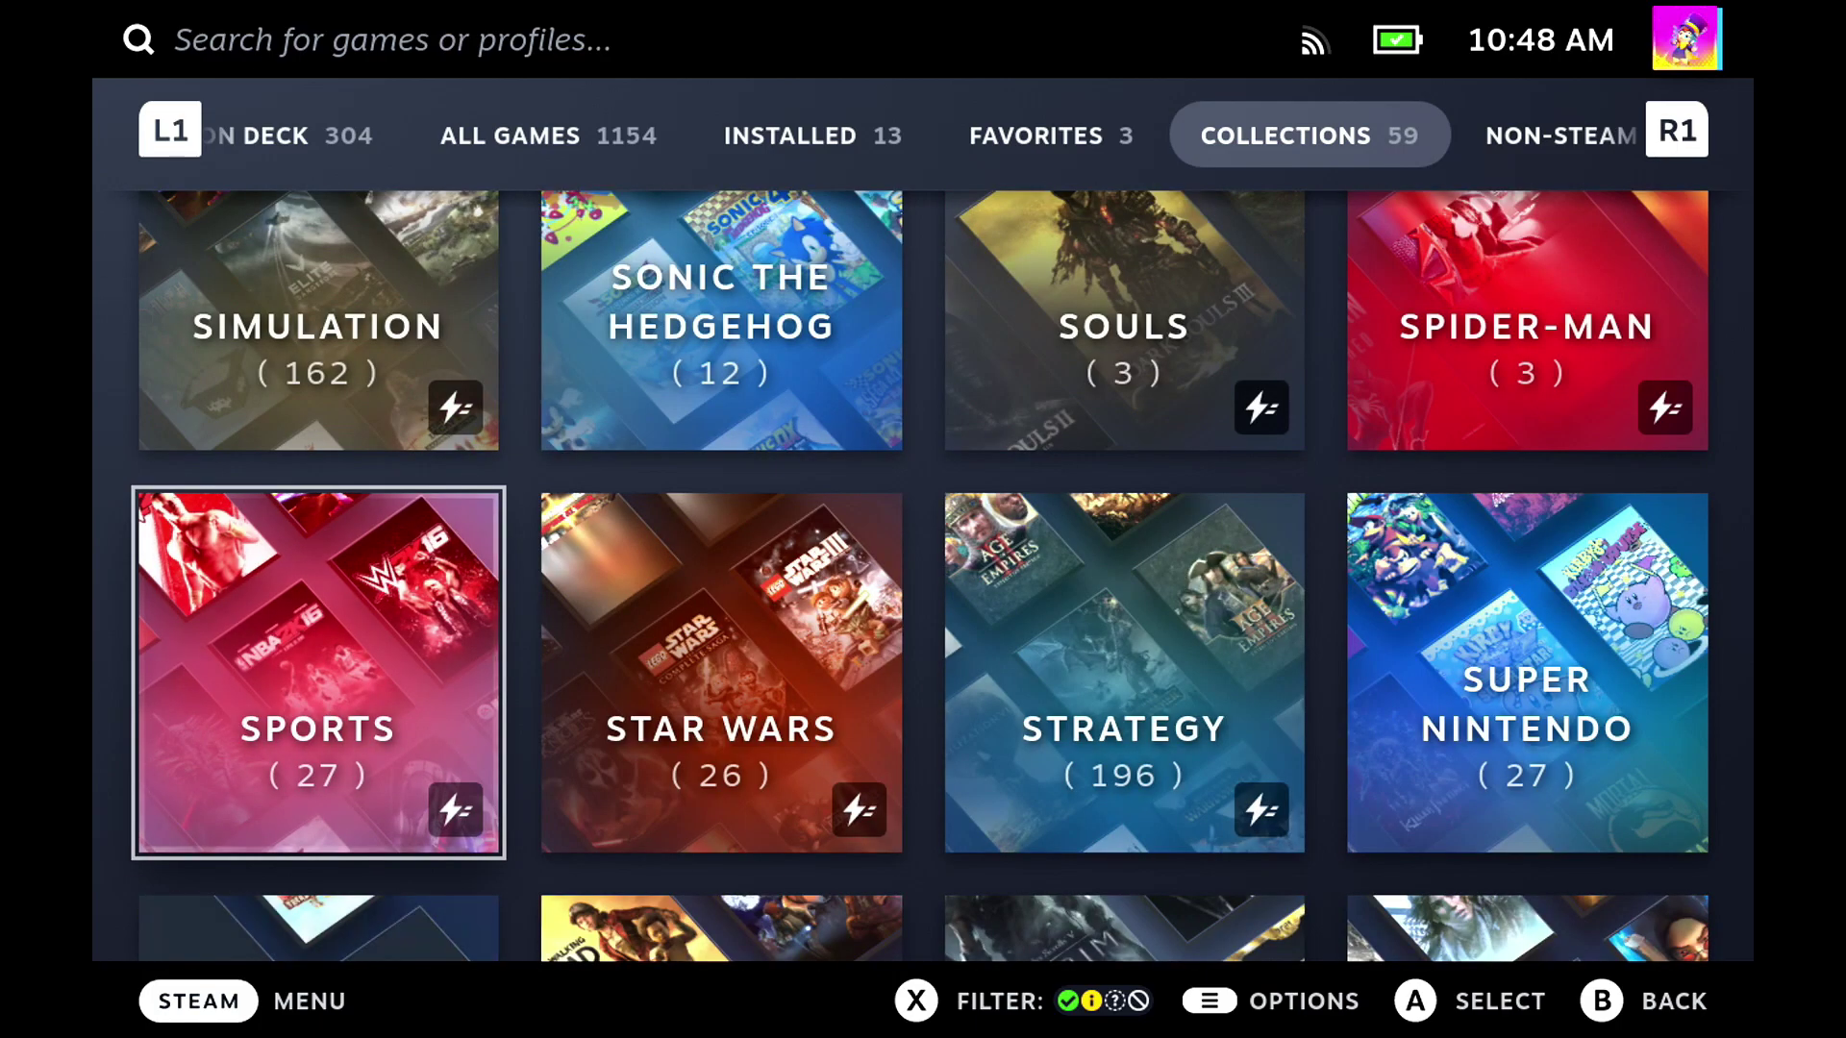
Step: Open the game page of Ape Out from the library's Non-Steam games
{"action": "key", "text": "Tab"}
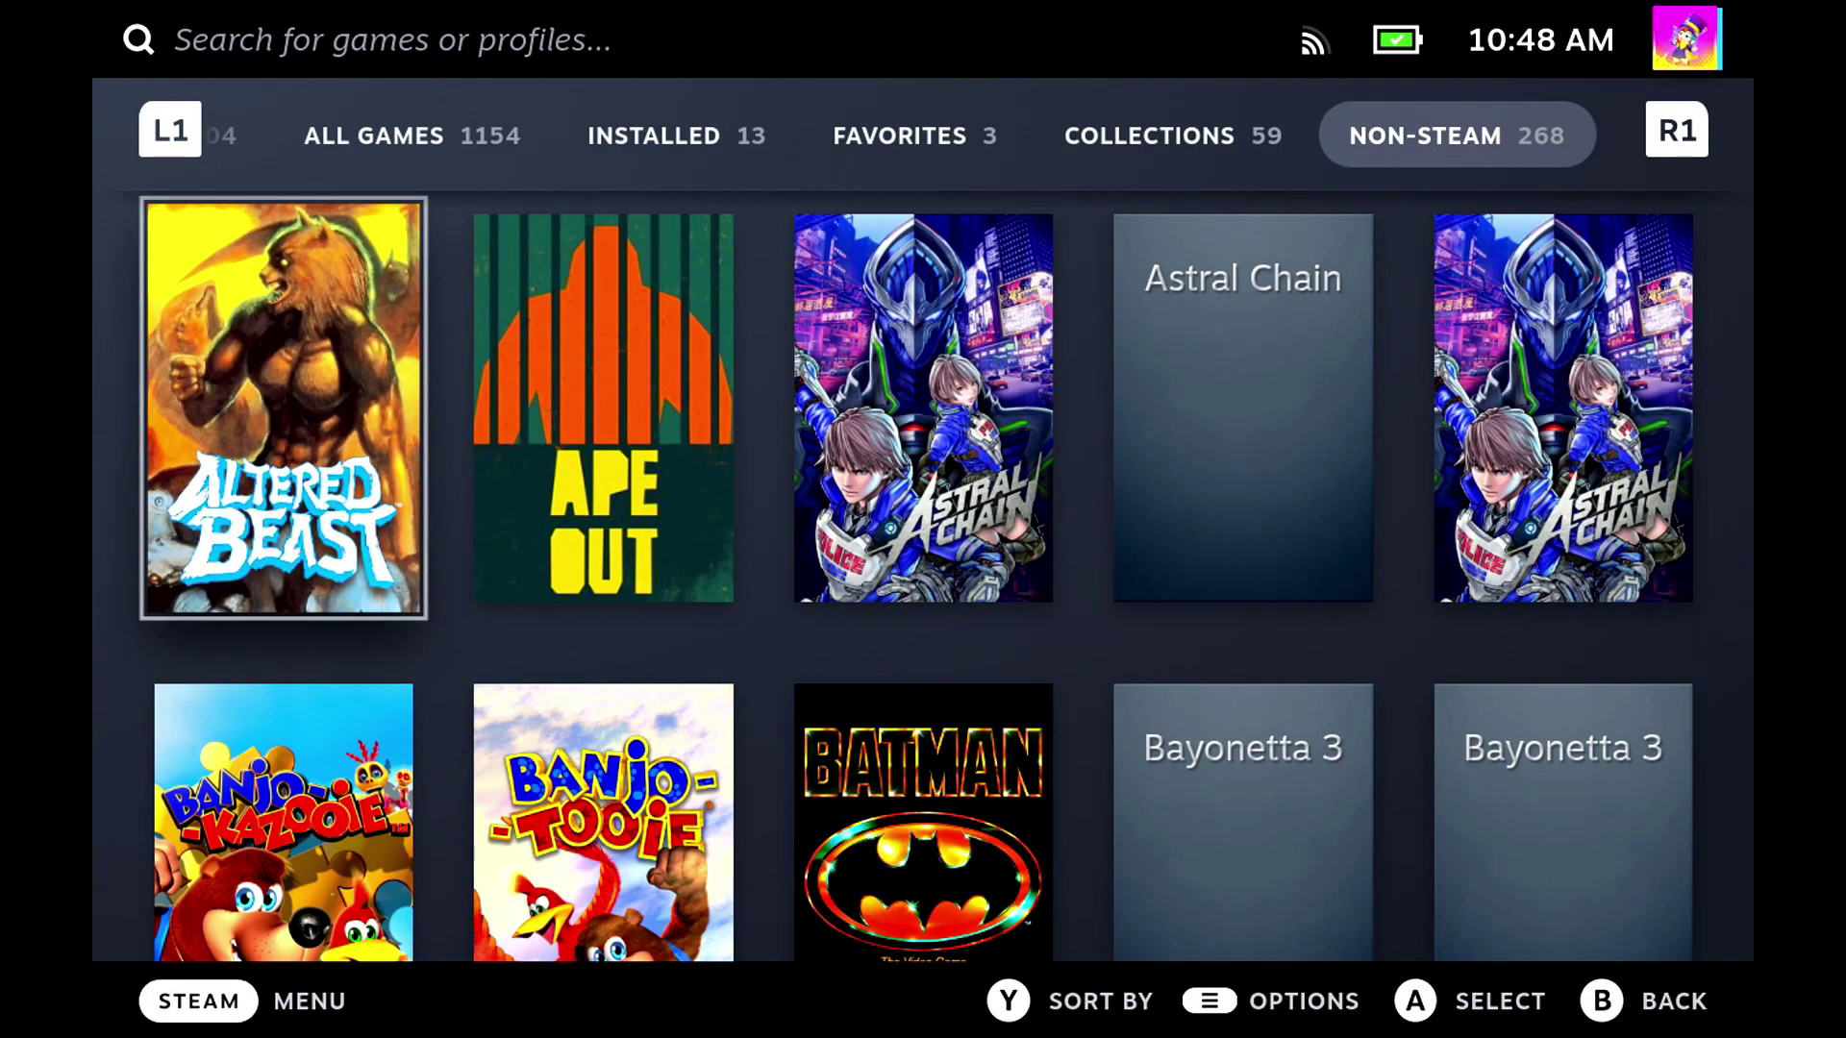
{"action": "key", "text": "Right"}
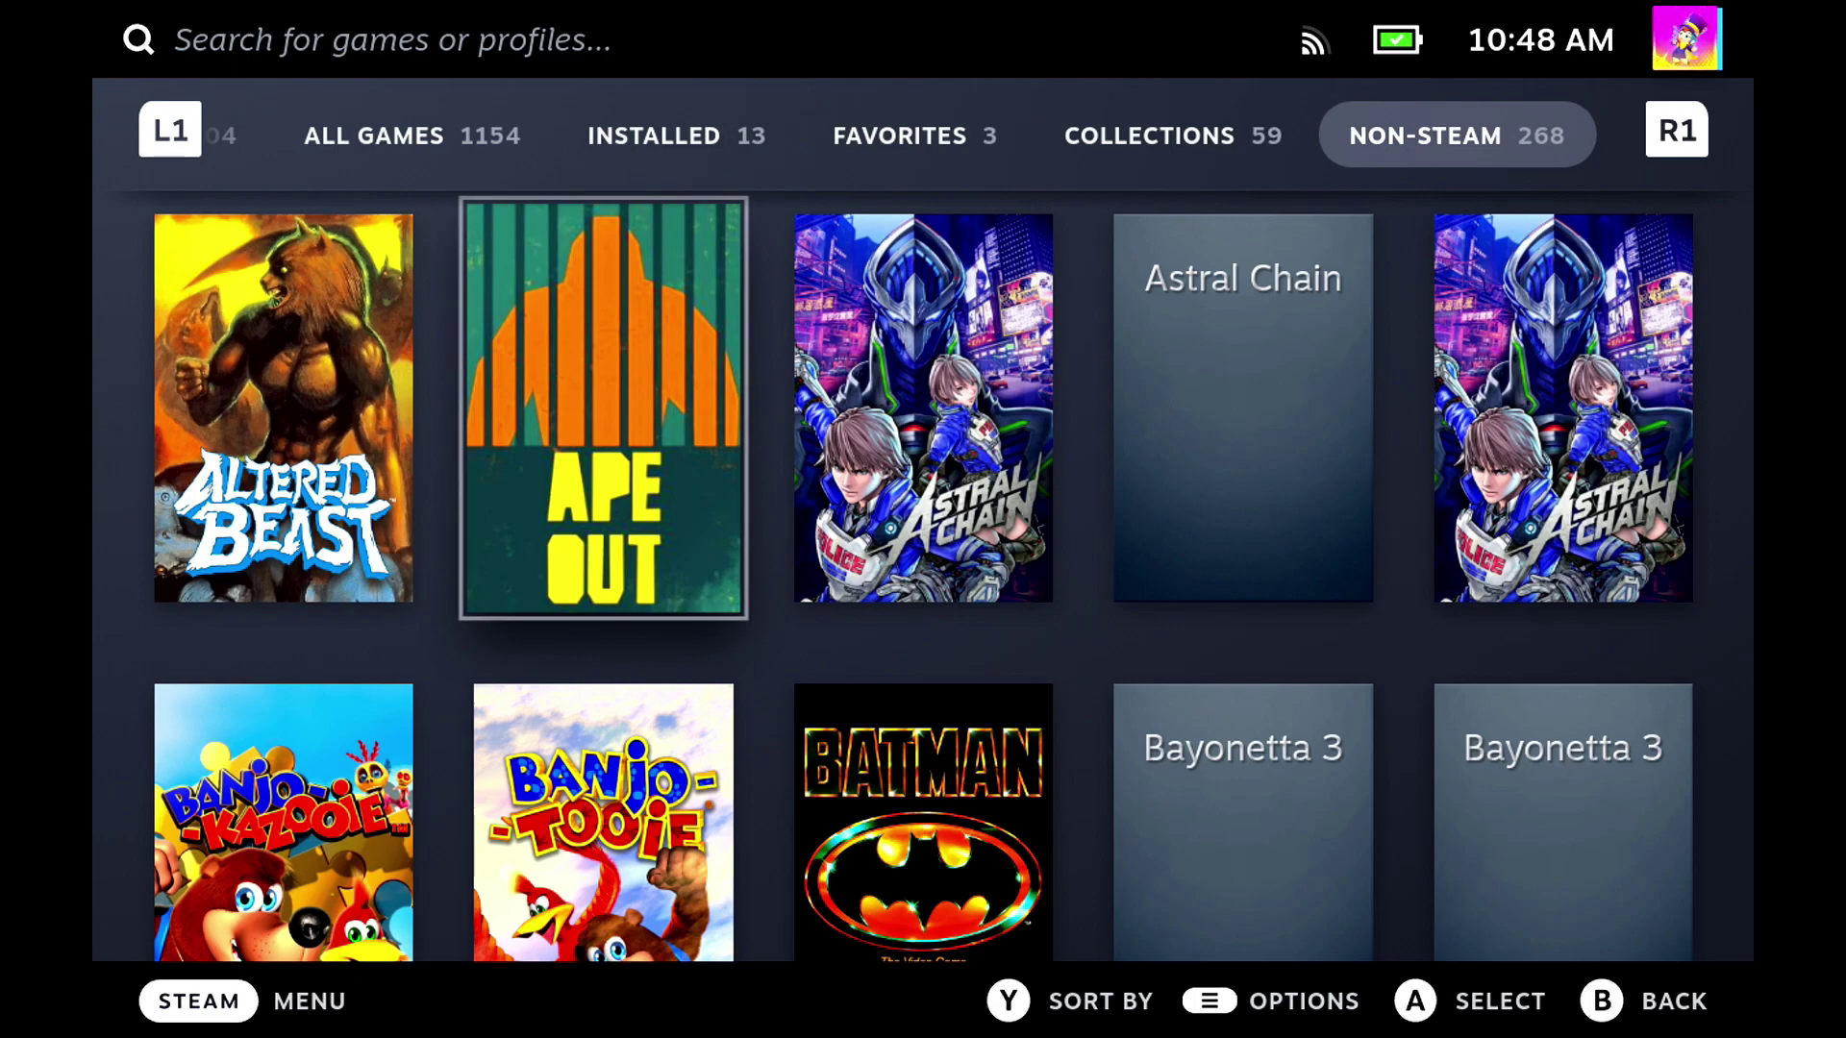
{"action": "key", "text": "Return"}
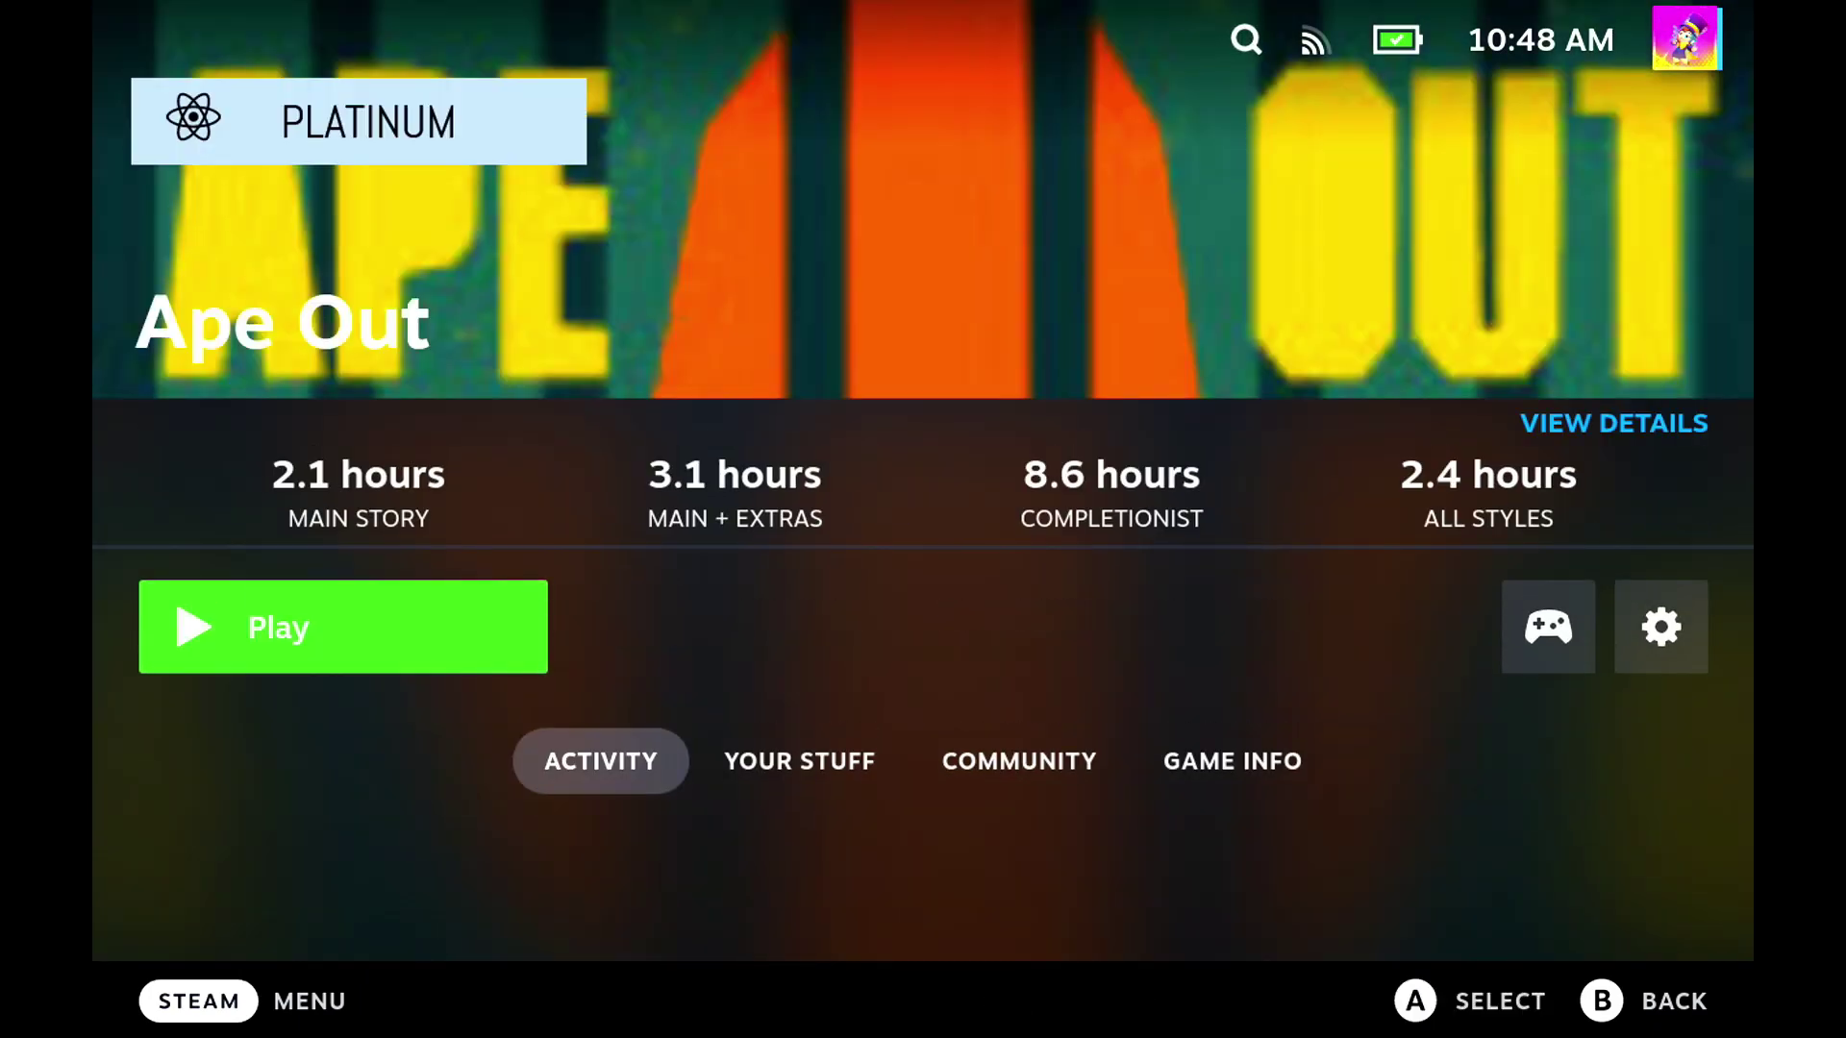
Step: Launch Ape Out from its library page and turn on Laptop Mode in the game's options
{"action": "key", "text": "Return"}
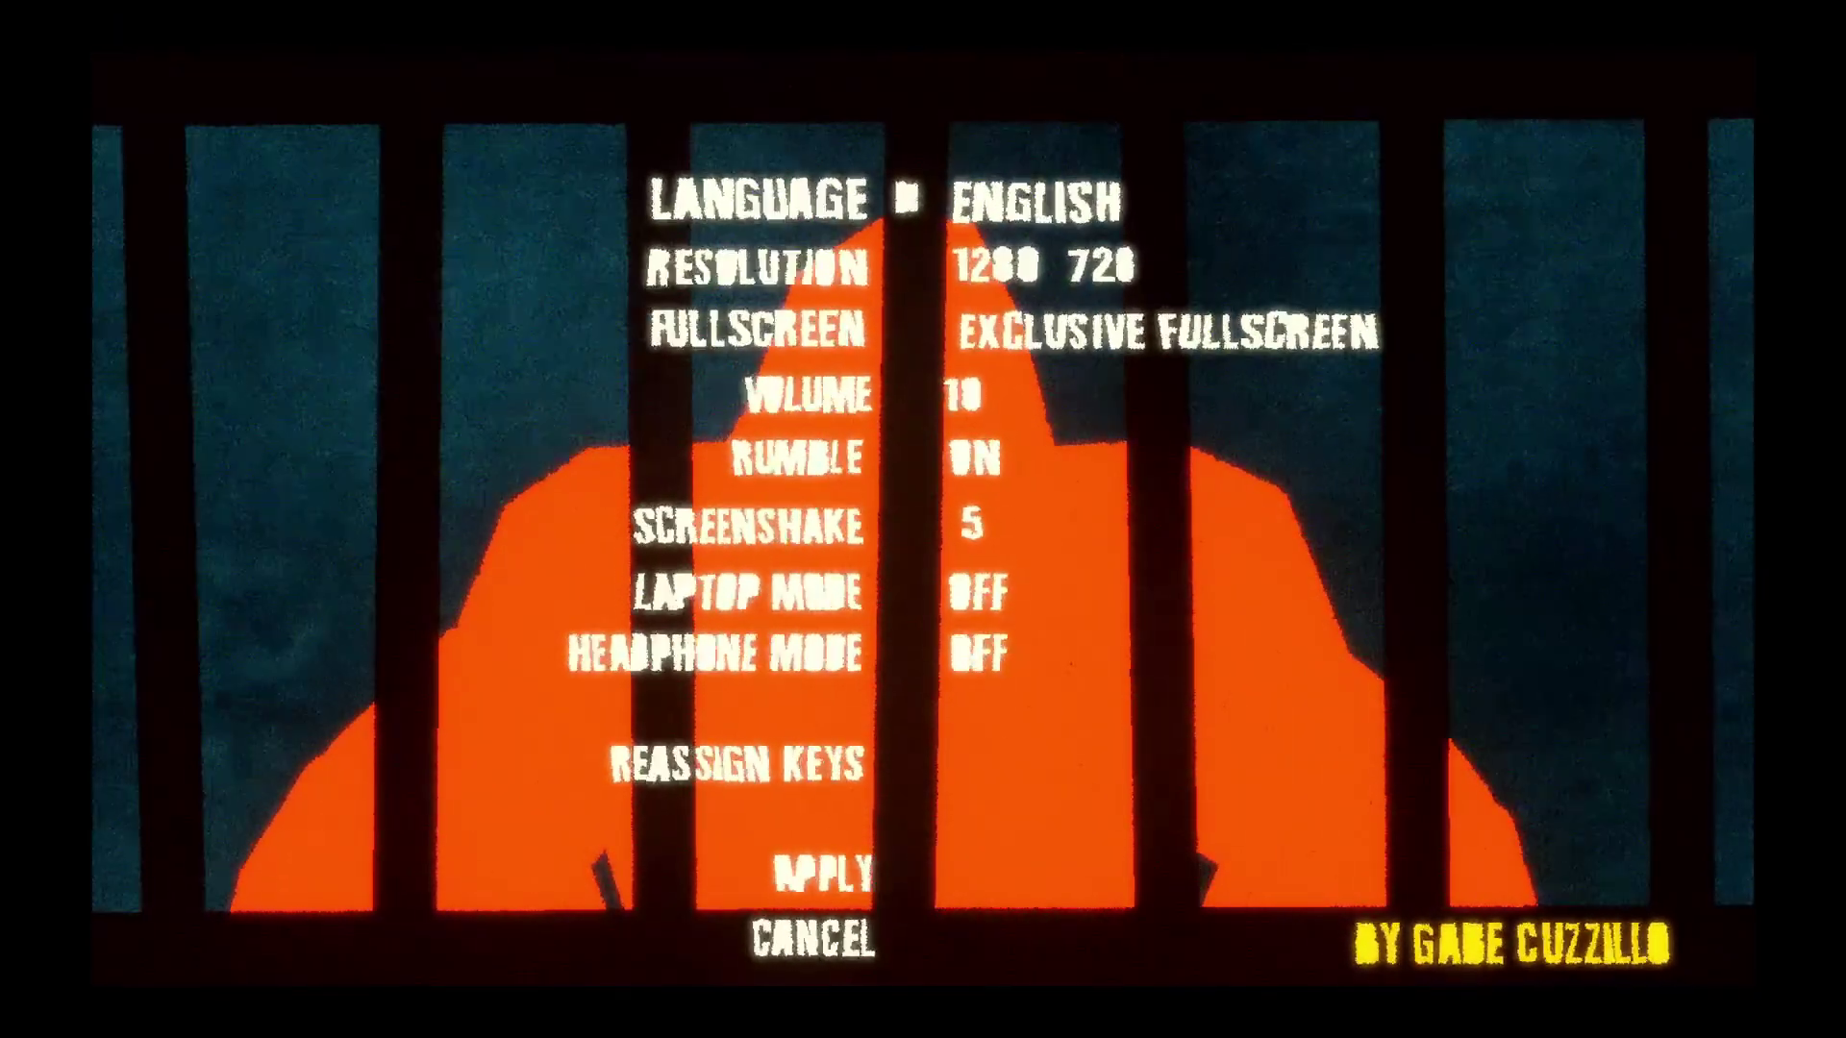
{"action": "key", "text": "Down"}
{"action": "key", "text": "Down"}
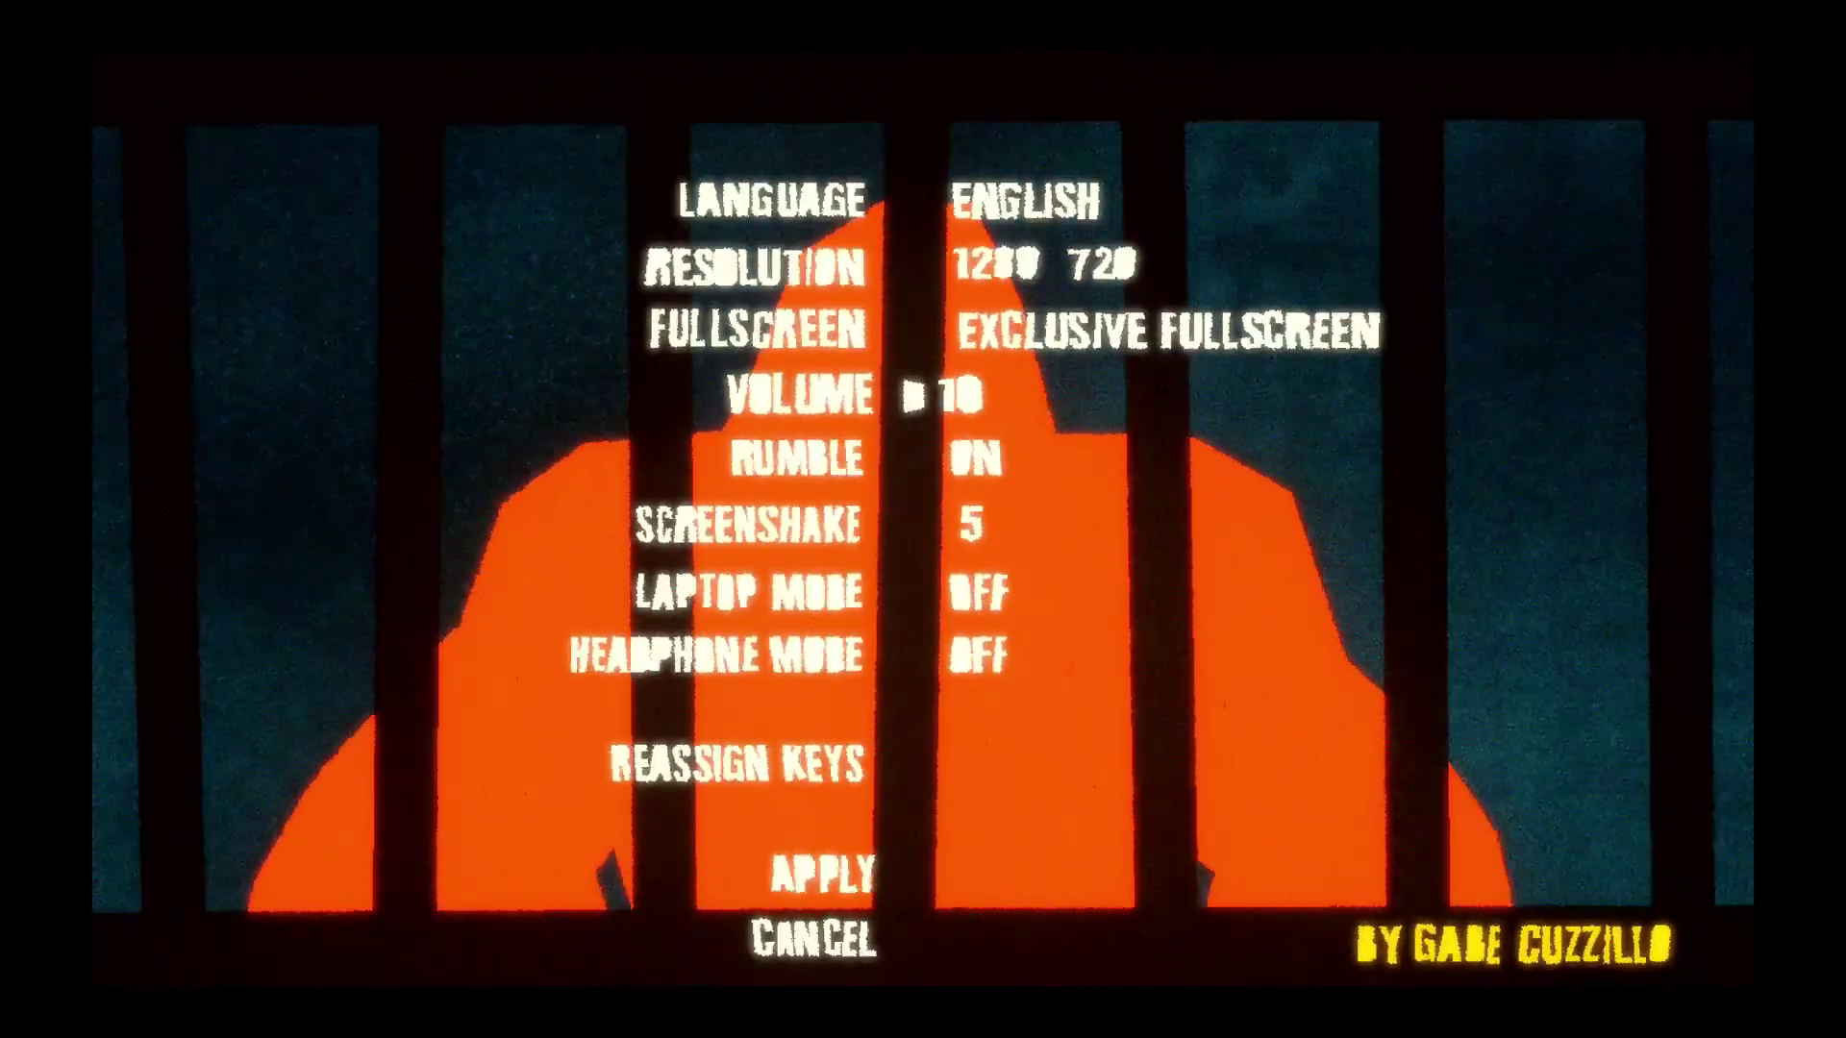
{"action": "key", "text": "Down"}
{"action": "key", "text": "Down"}
{"action": "key", "text": "Down"}
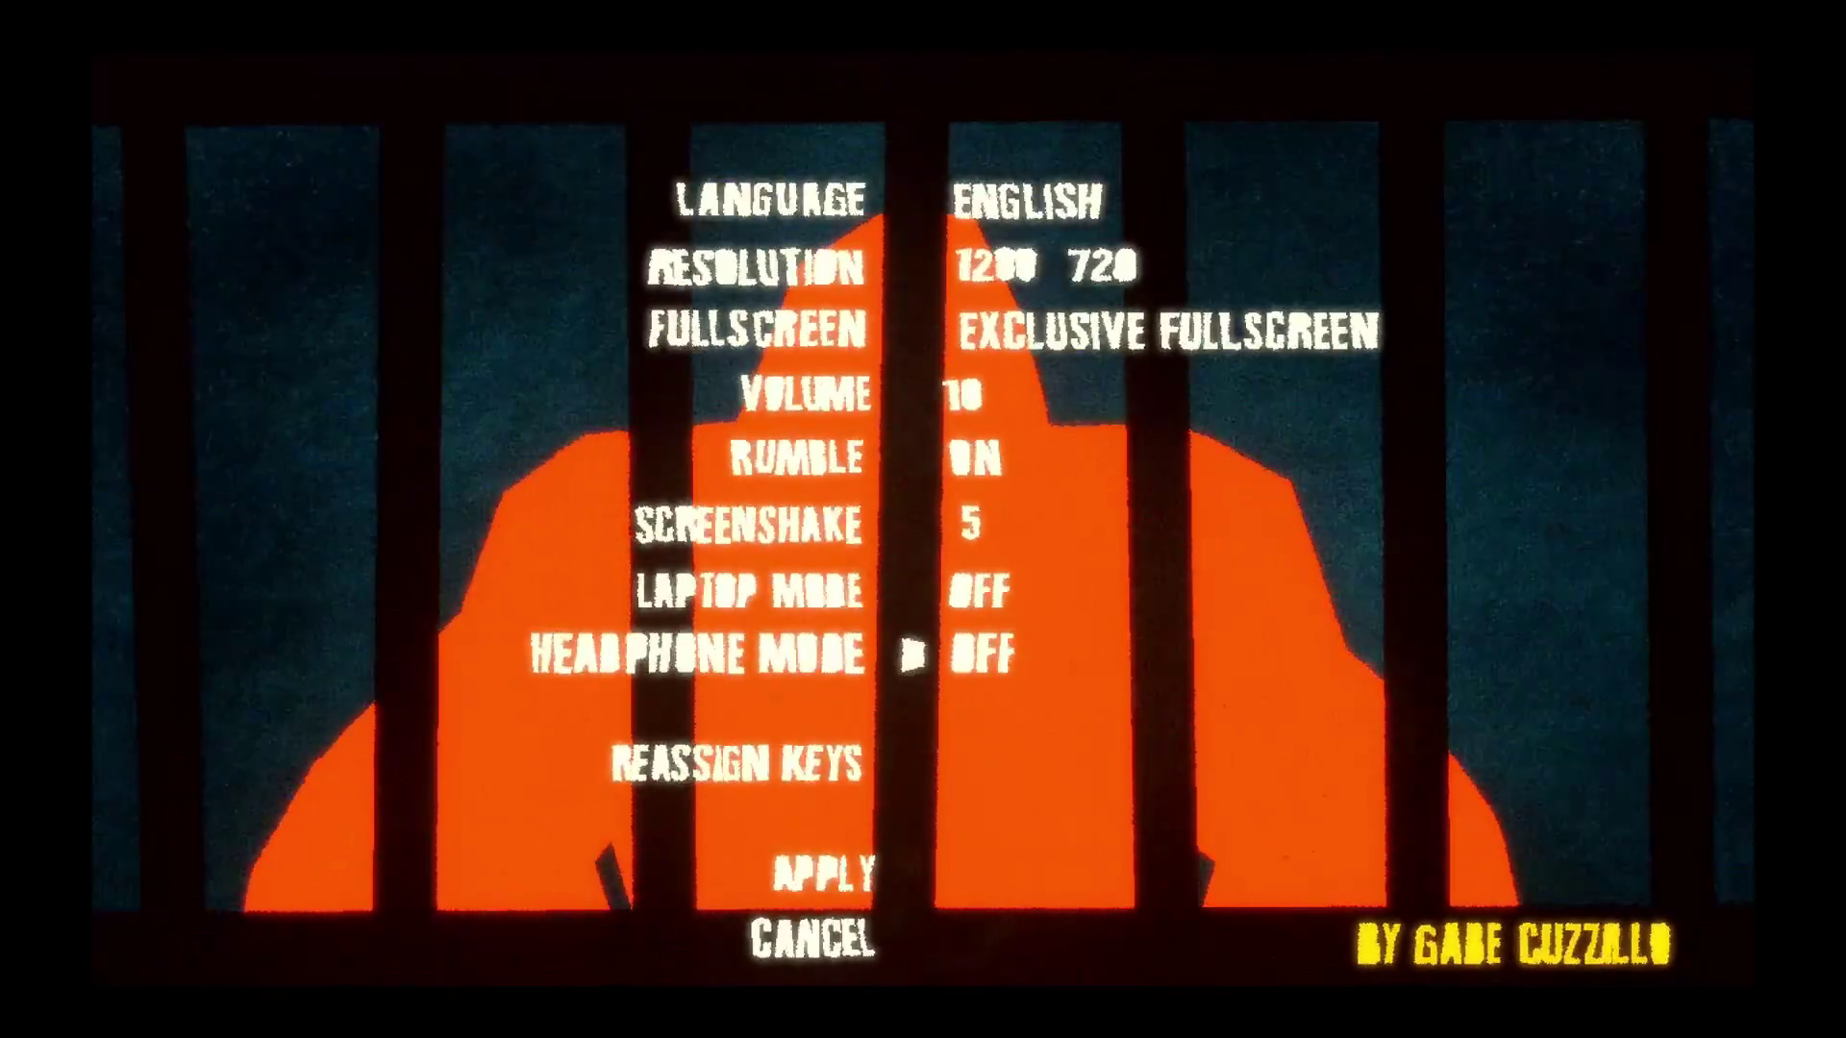
{"action": "key", "text": "Up"}
{"action": "key", "text": "Up"}
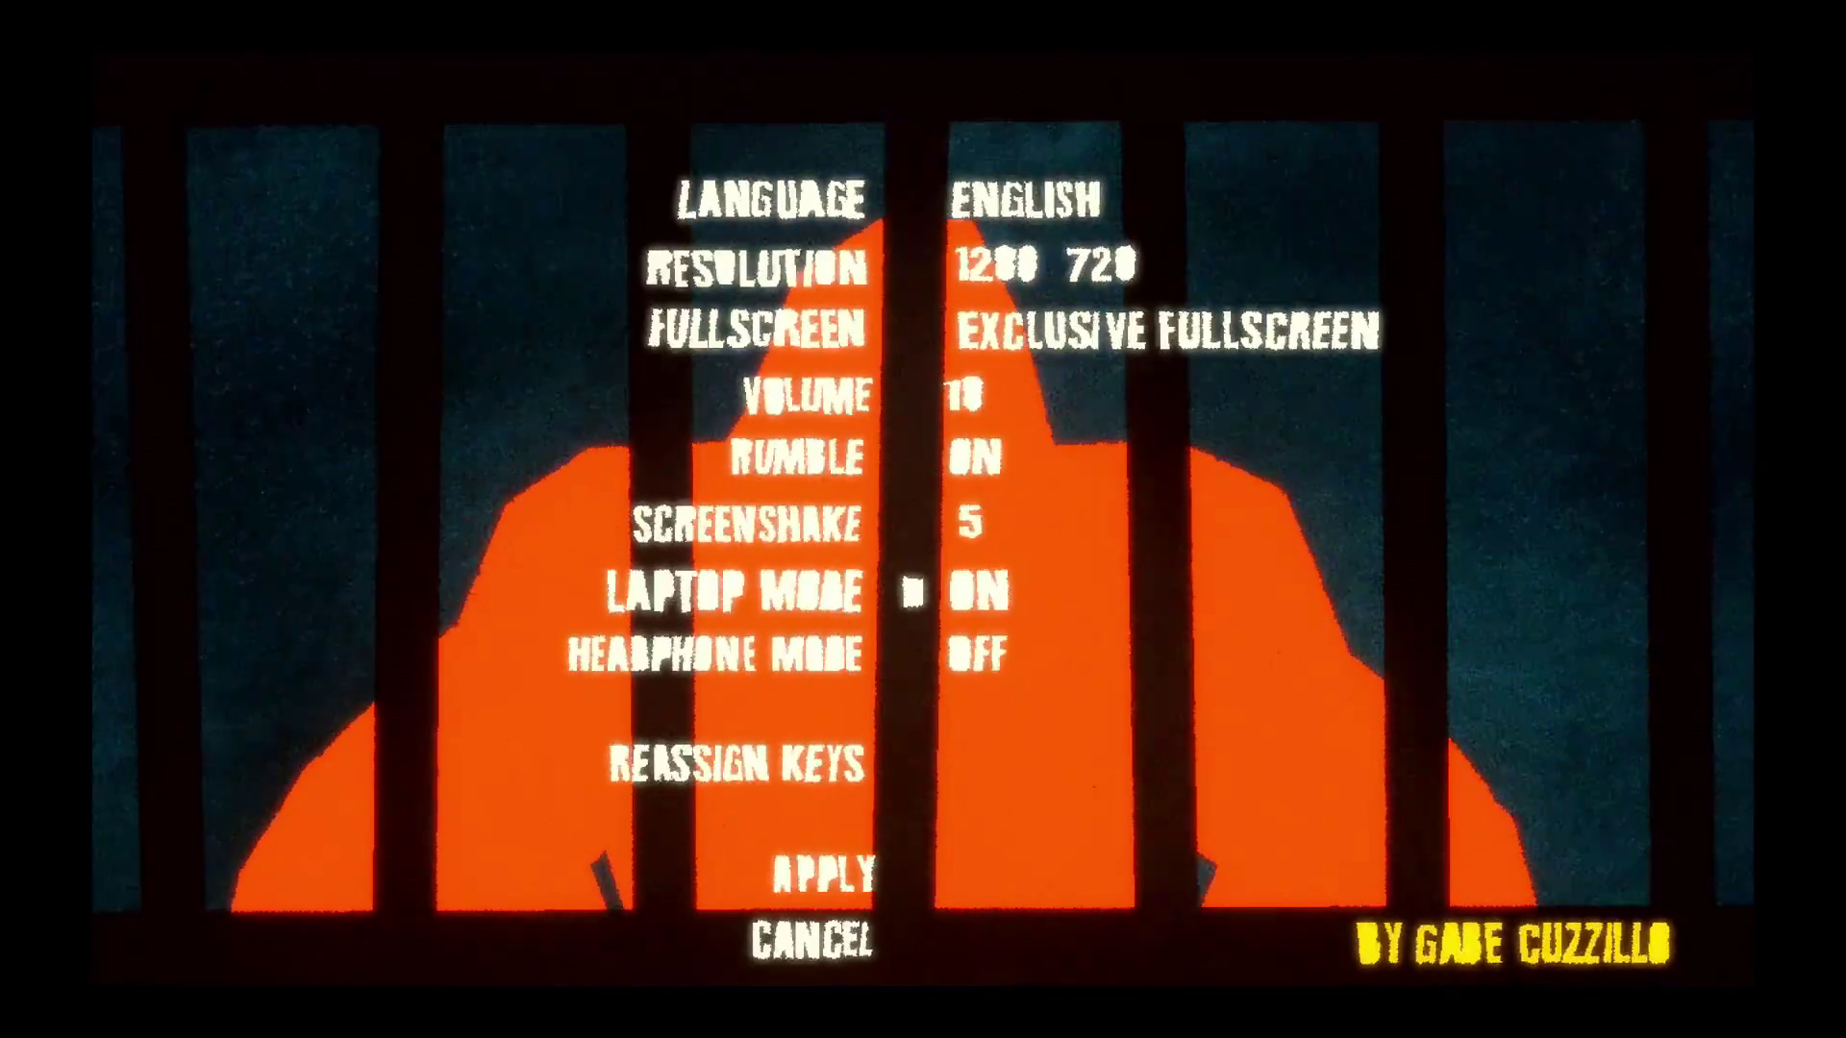
{"action": "key", "text": "Down"}
{"action": "key", "text": "Up"}
{"action": "key", "text": "Up"}
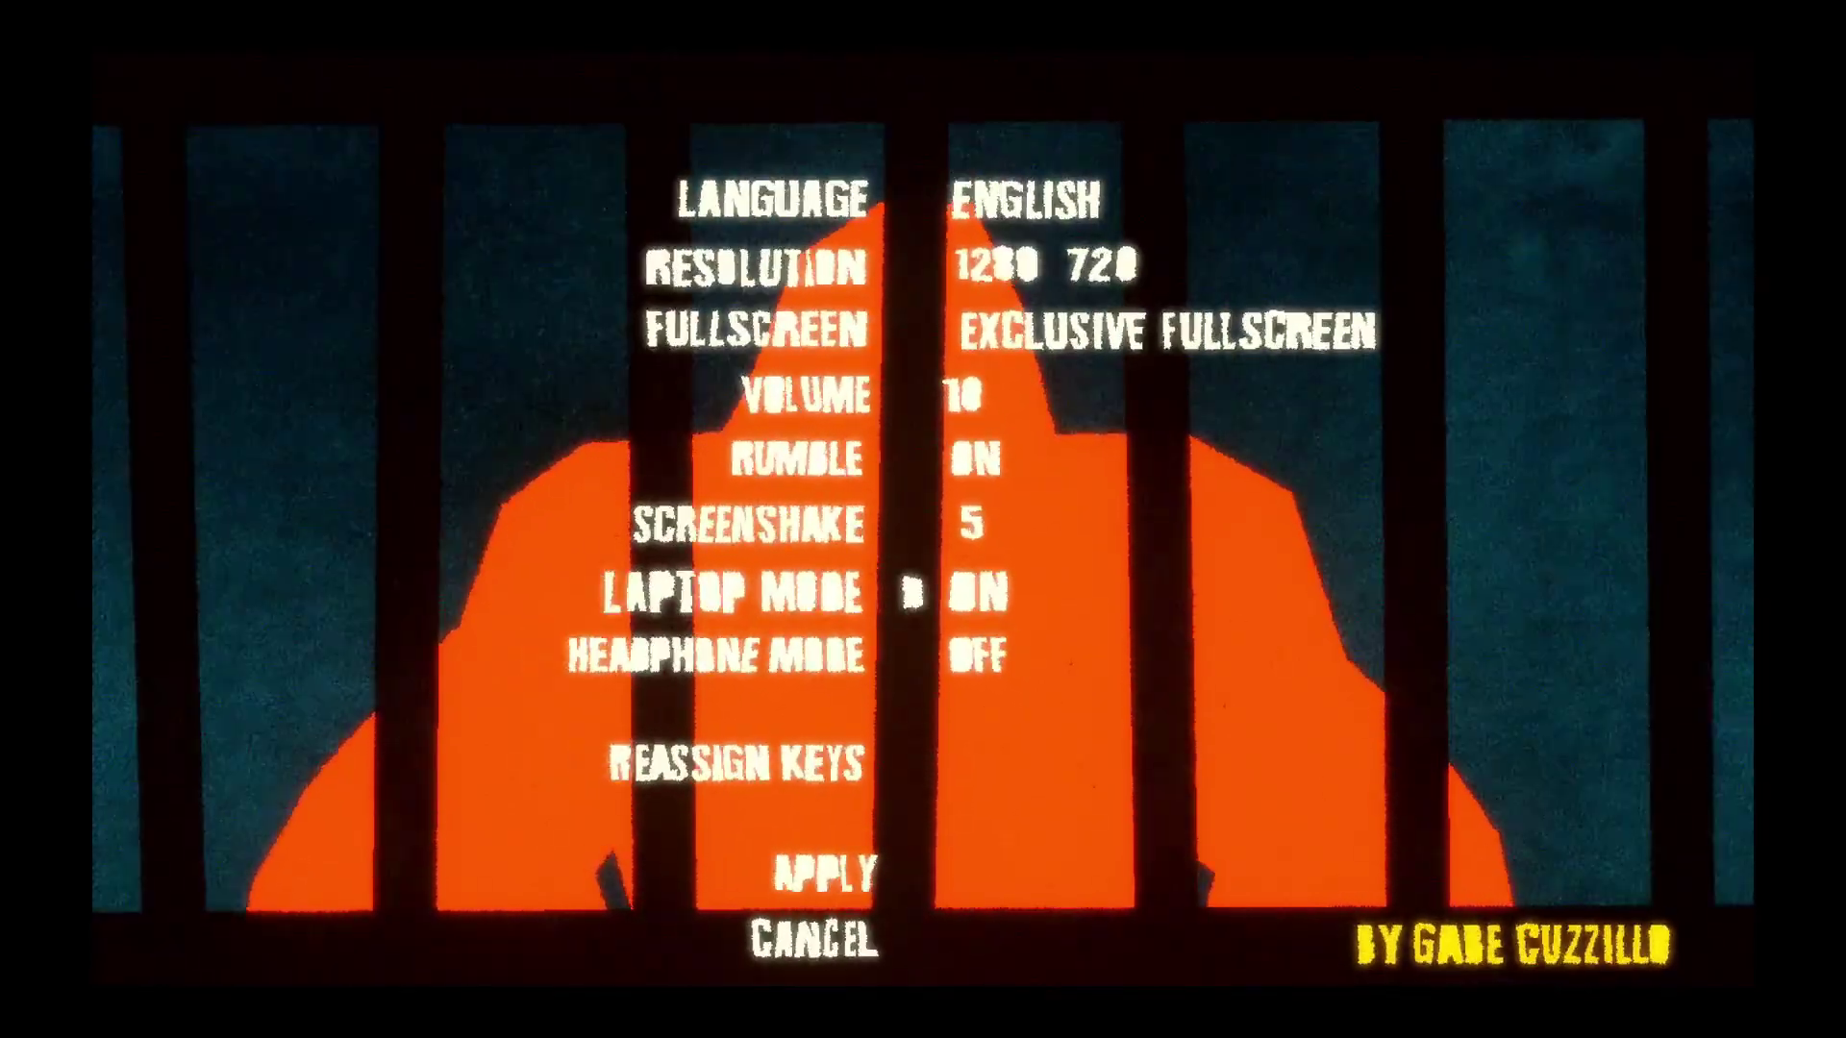
Step: Go through the resolution choices in the game's options, including 864 × 486
{"action": "key", "text": "Up"}
{"action": "key", "text": "Up"}
{"action": "key", "text": "Up"}
{"action": "key", "text": "Left"}
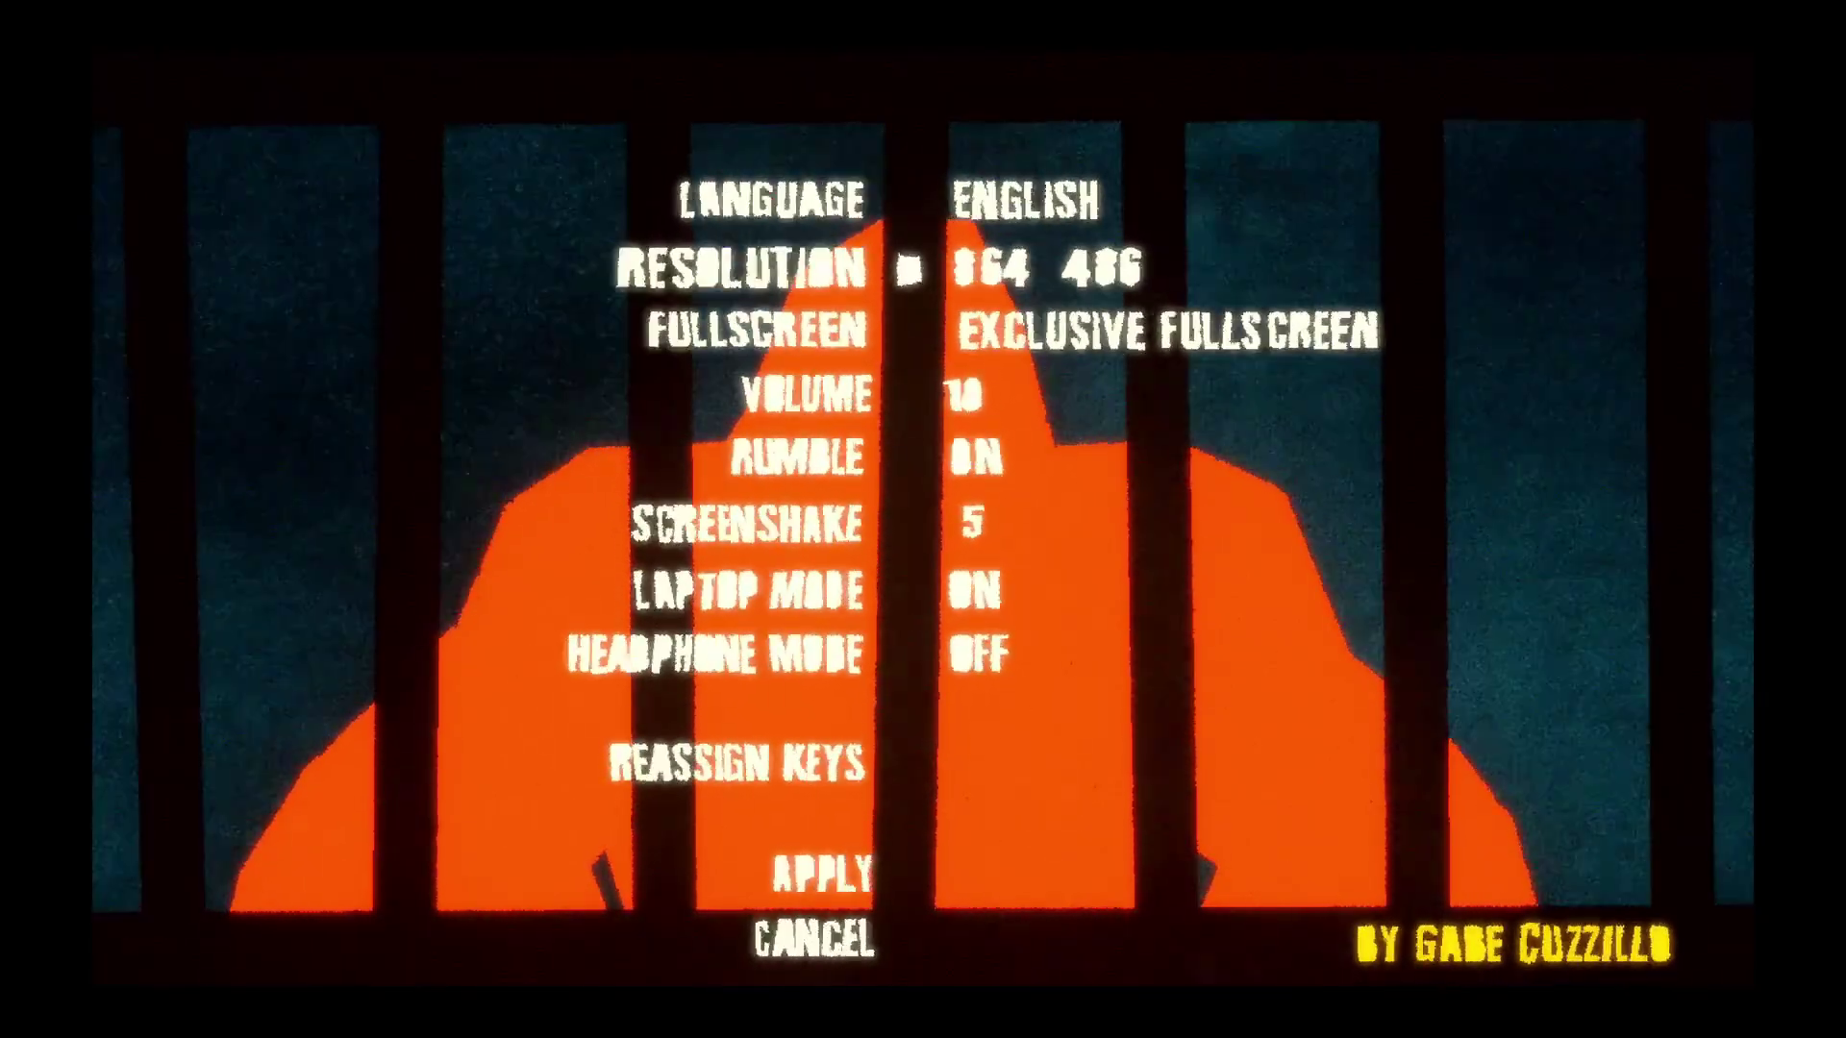
{"action": "key", "text": "Right"}
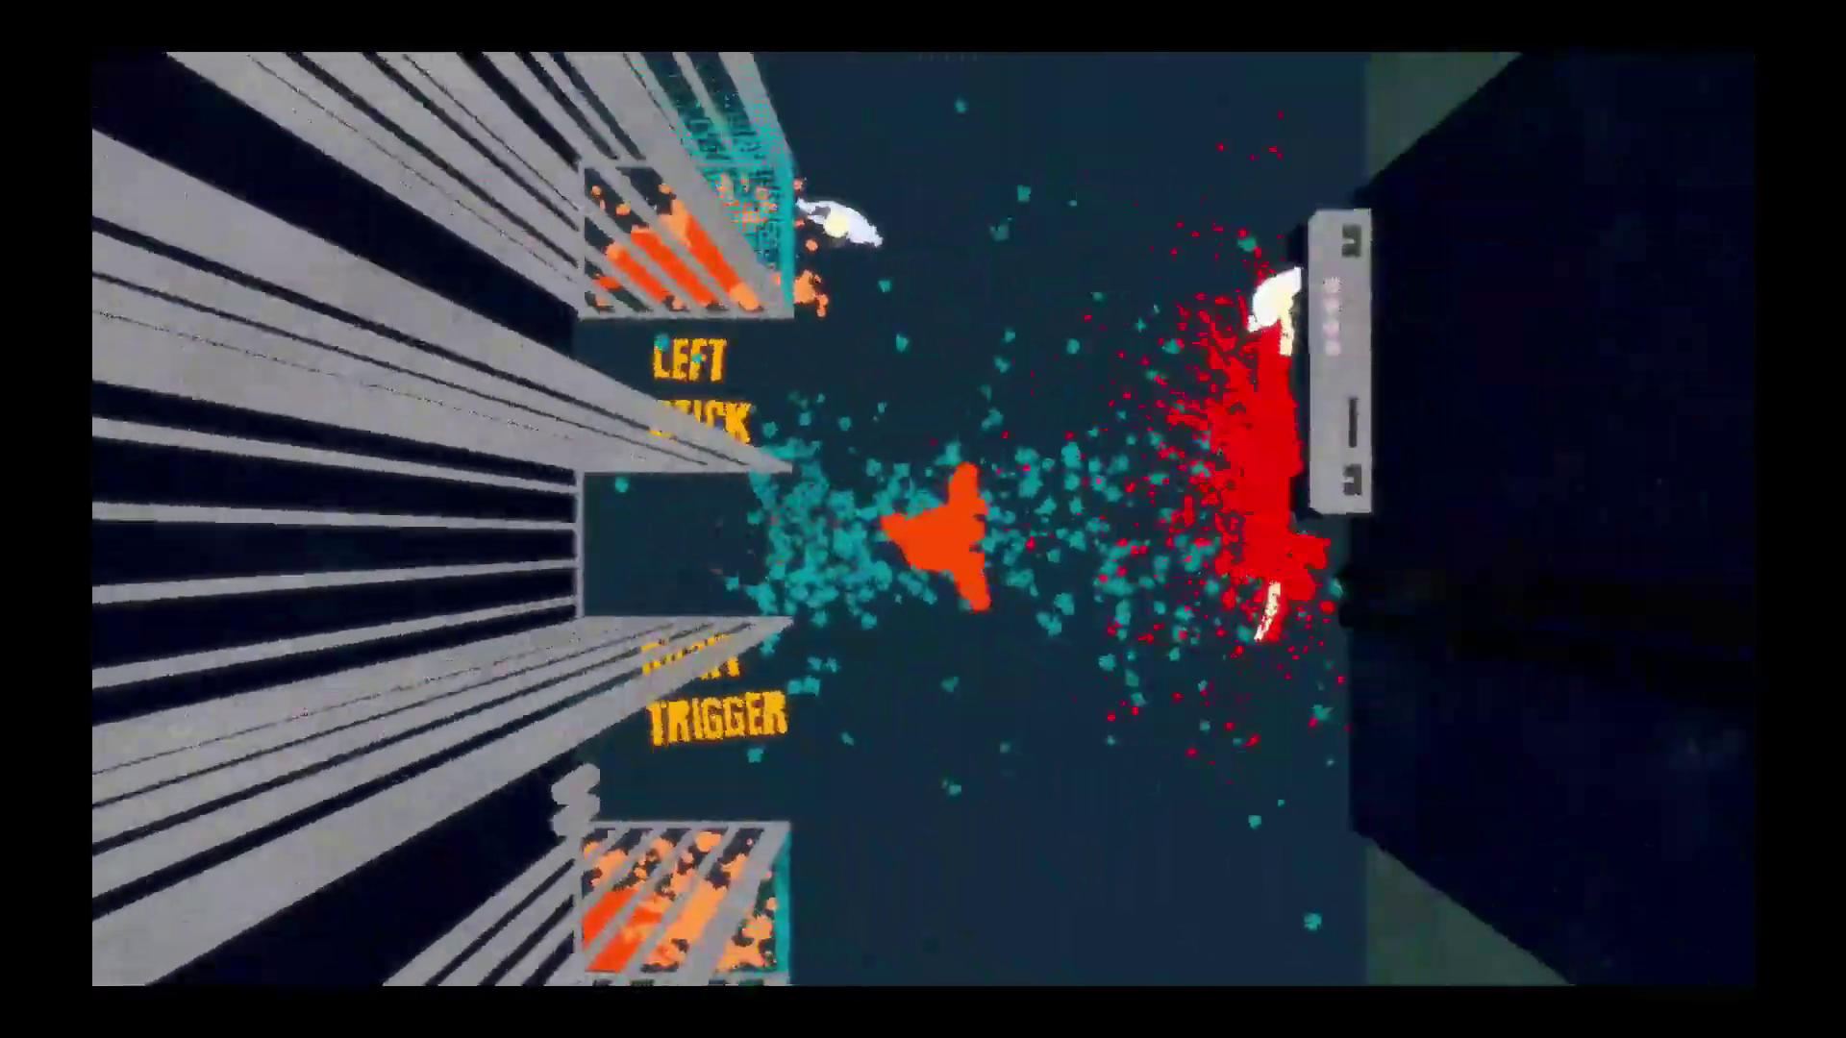
Step: Pause the running Ape Out level to open its pause menu
{"action": "key", "text": "Escape"}
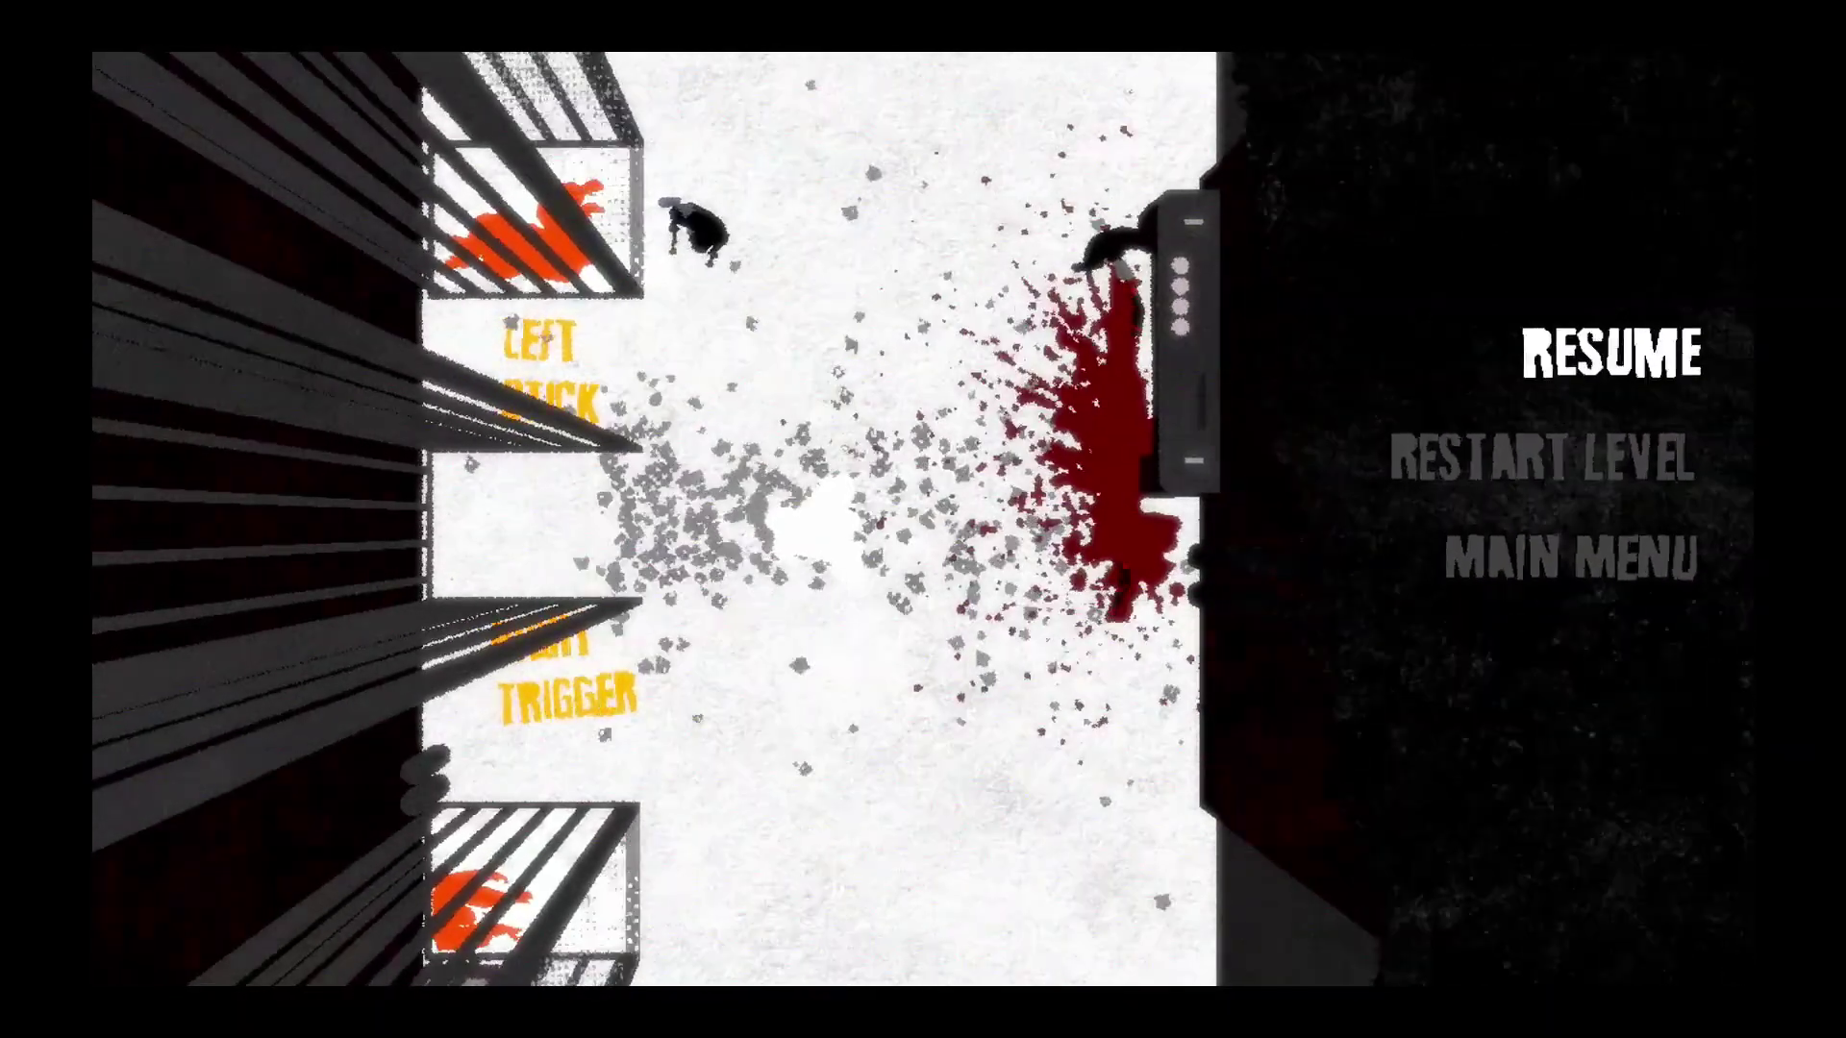